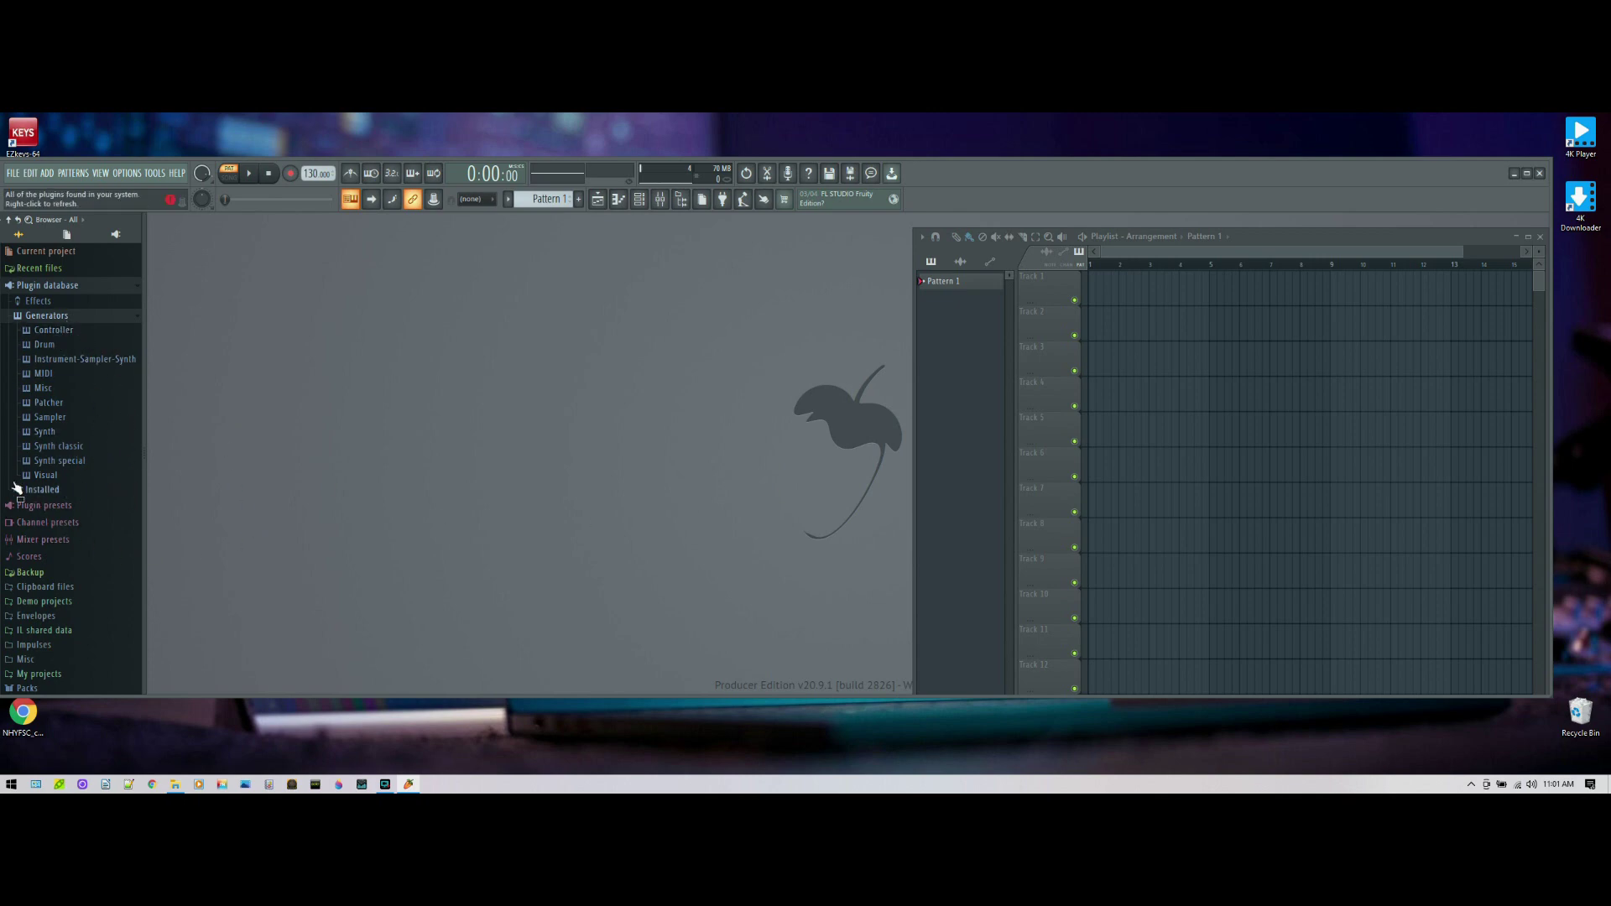
Browse the Drum generator plugins, then collapse the Generators folder in the browser
click(44, 345)
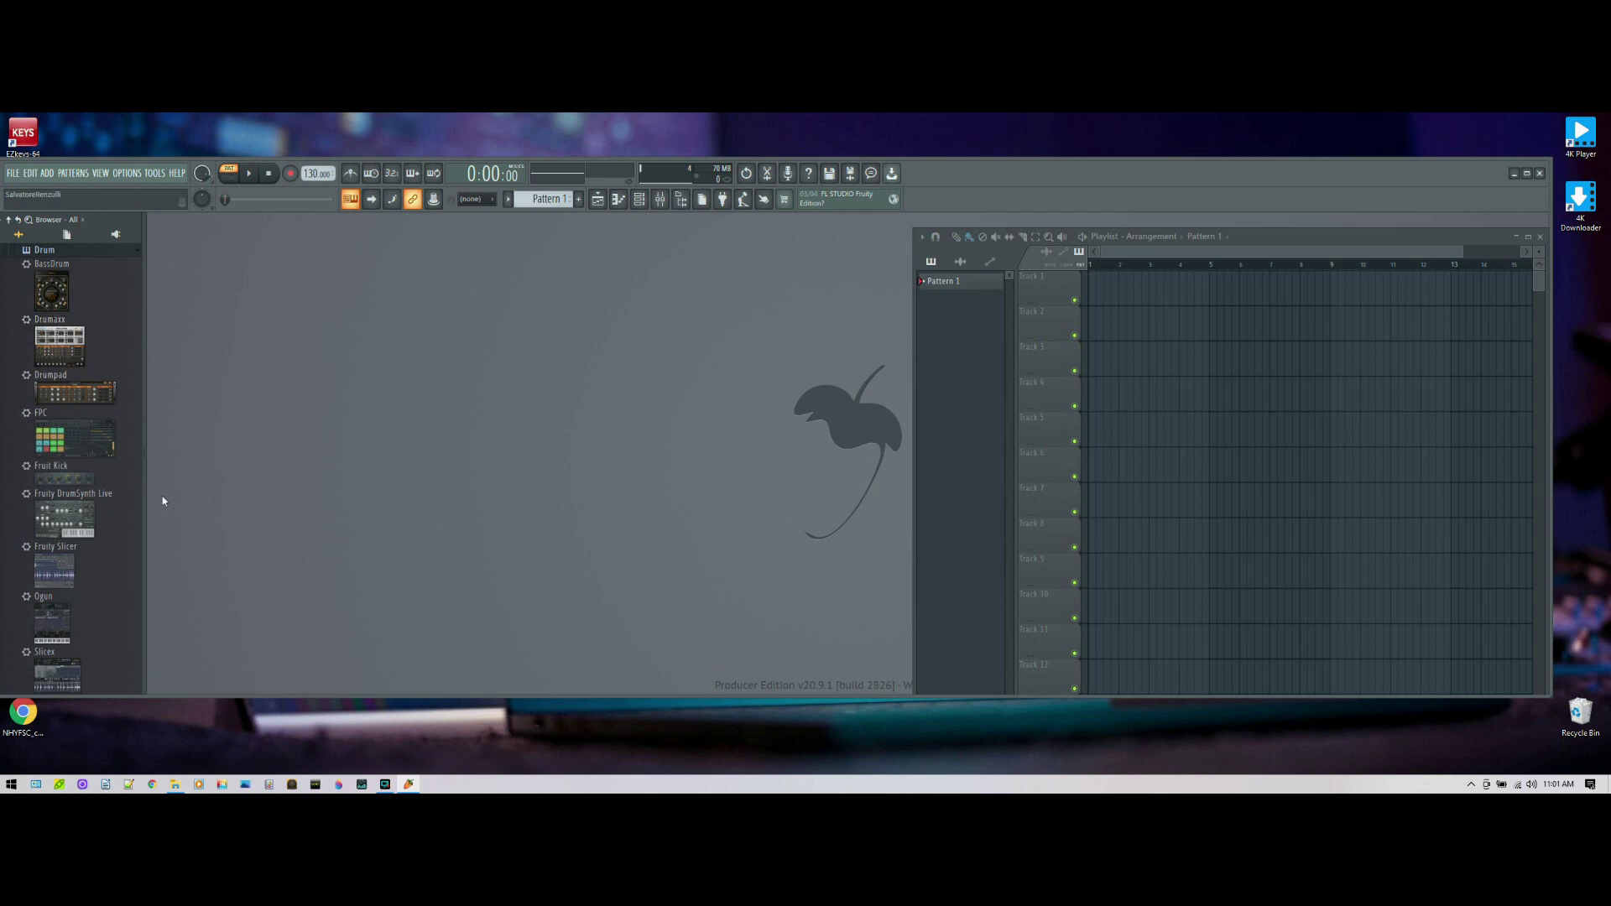
scroll(124, 589, down, 2)
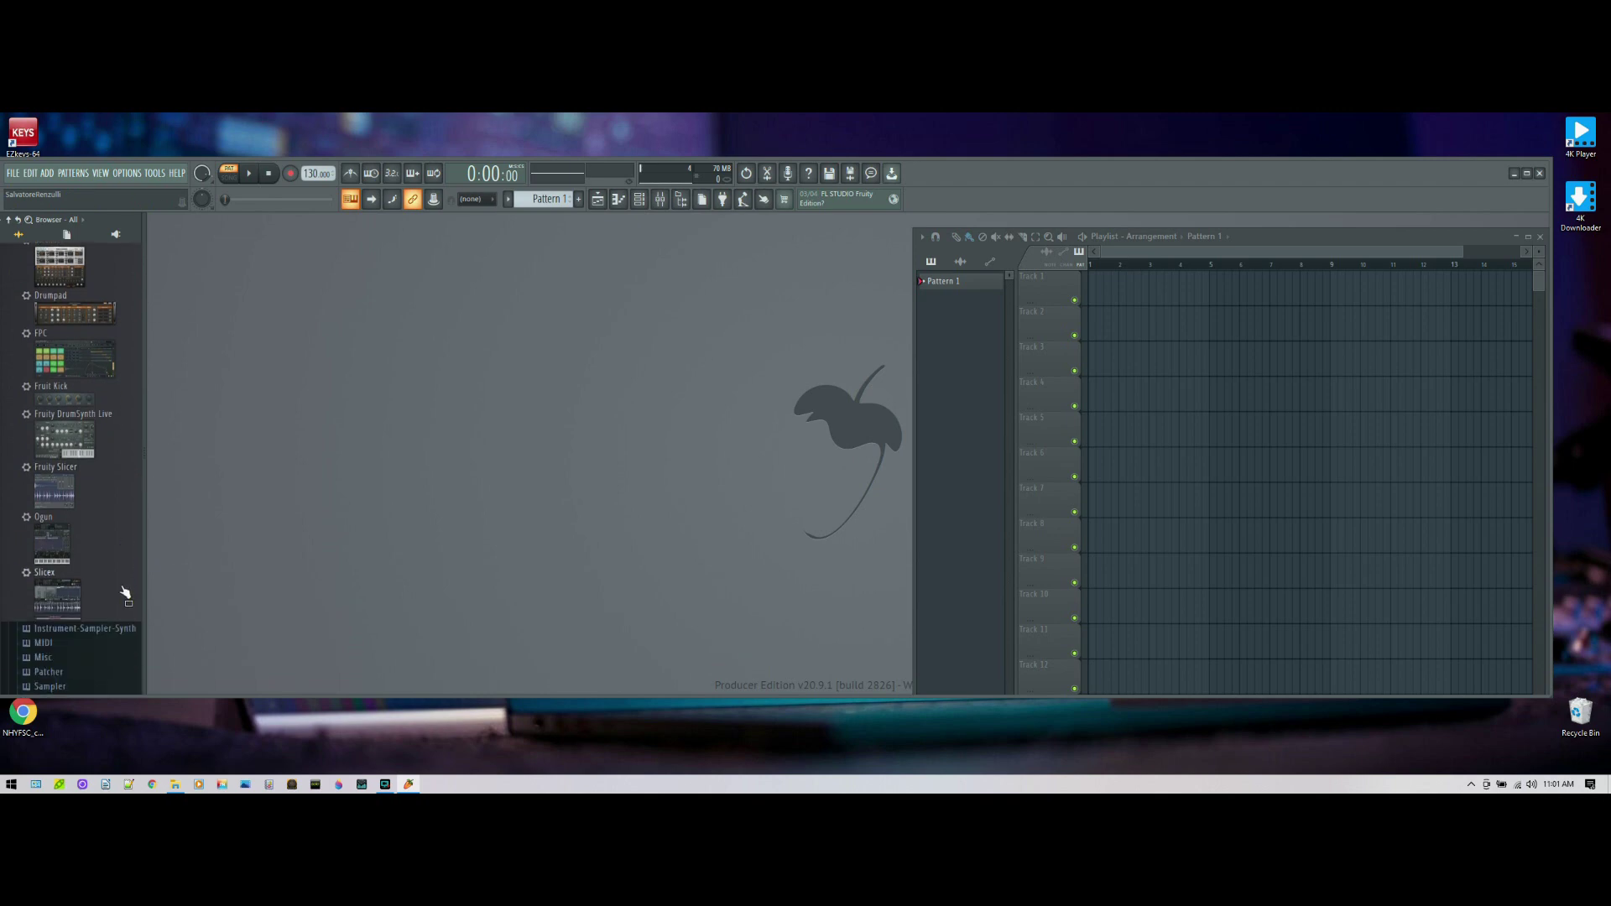
scroll(124, 592, up, 4)
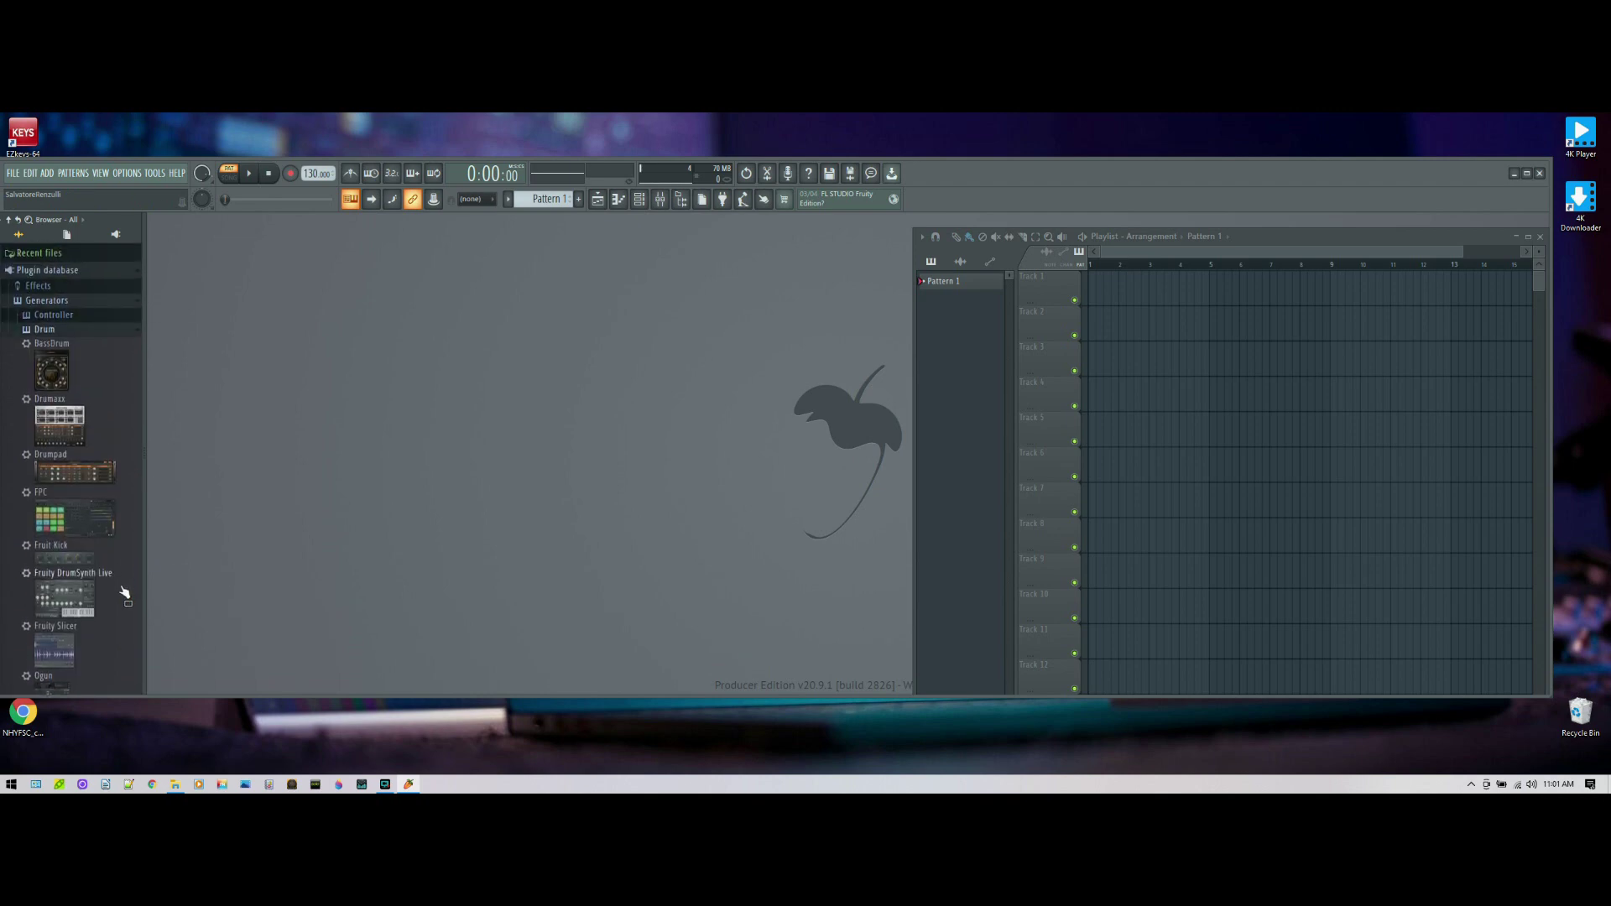
click(19, 303)
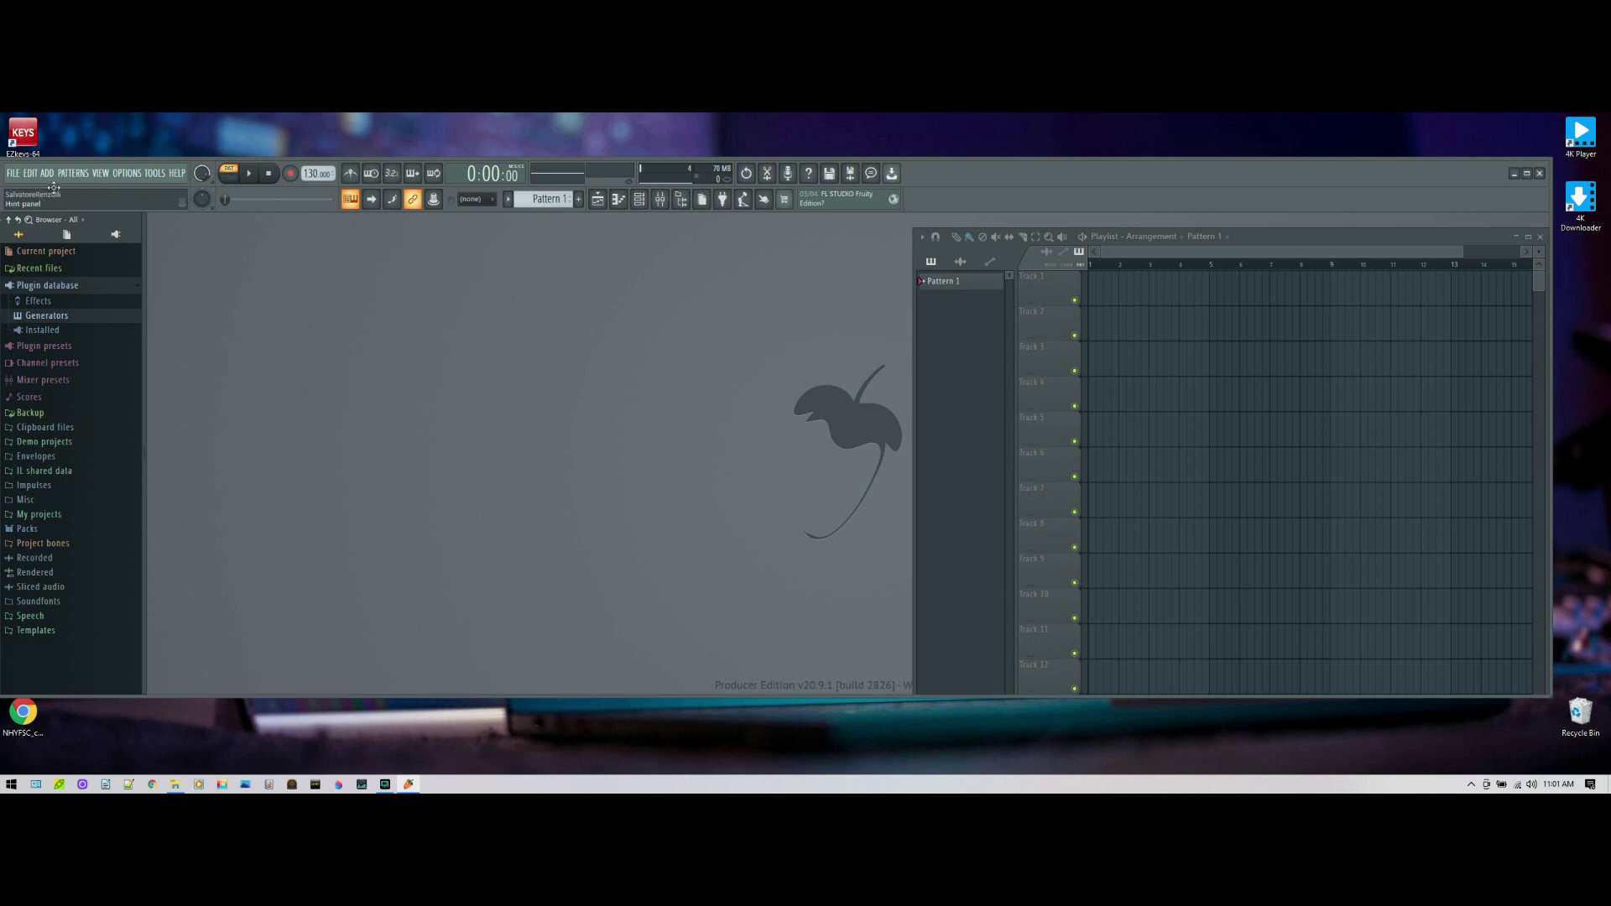
click(128, 175)
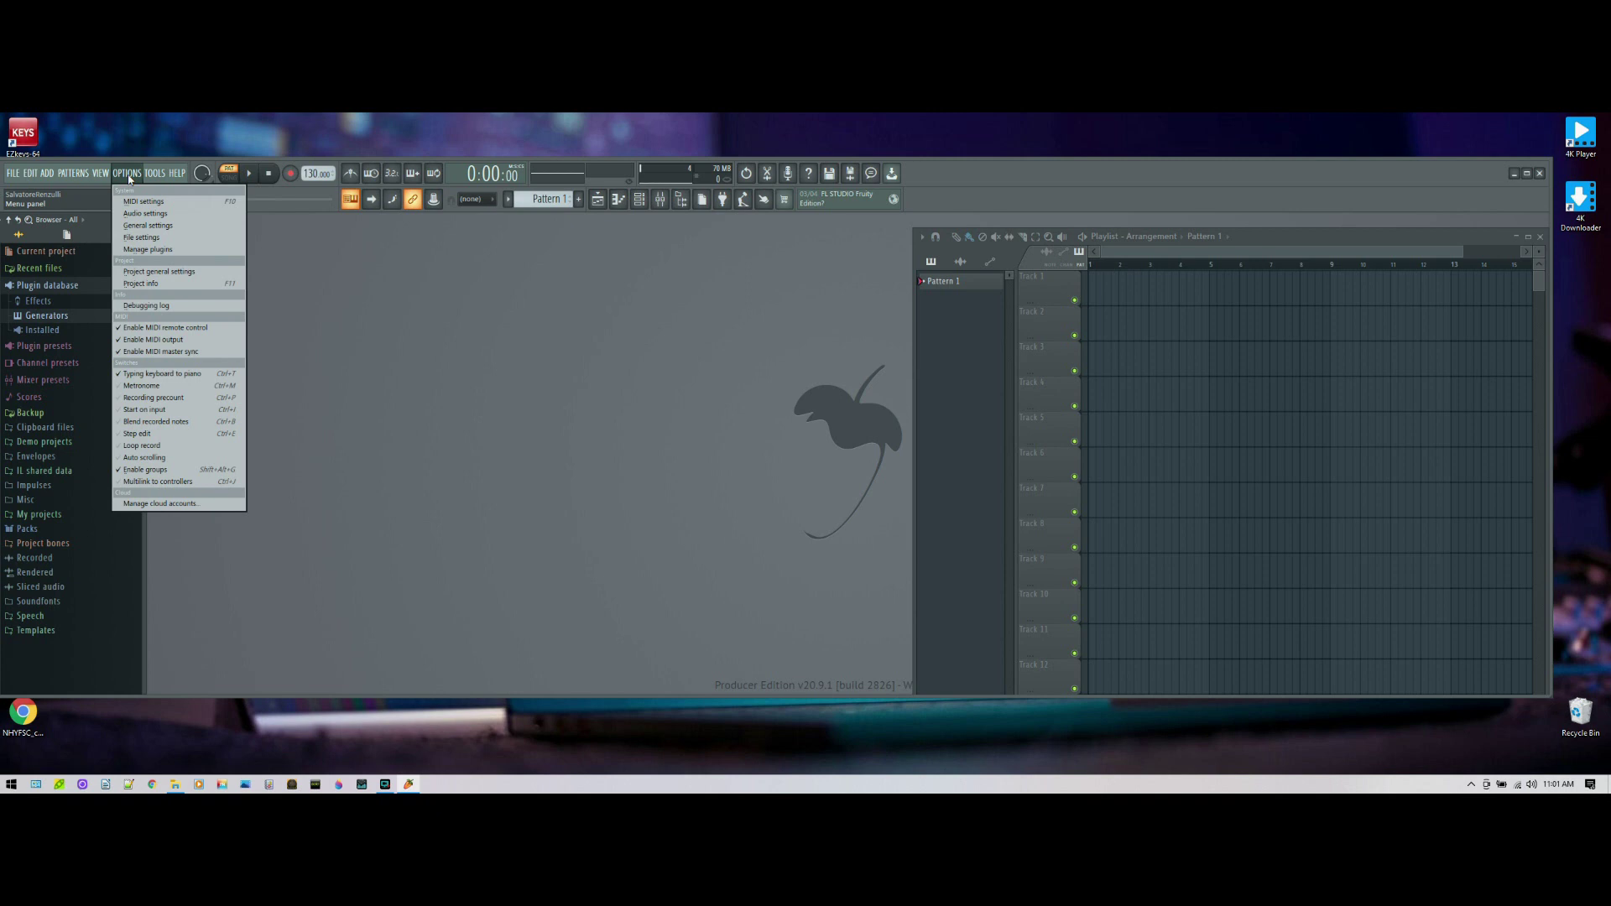
Open the plugin manager and filter its list with 'Toontrac'
click(145, 250)
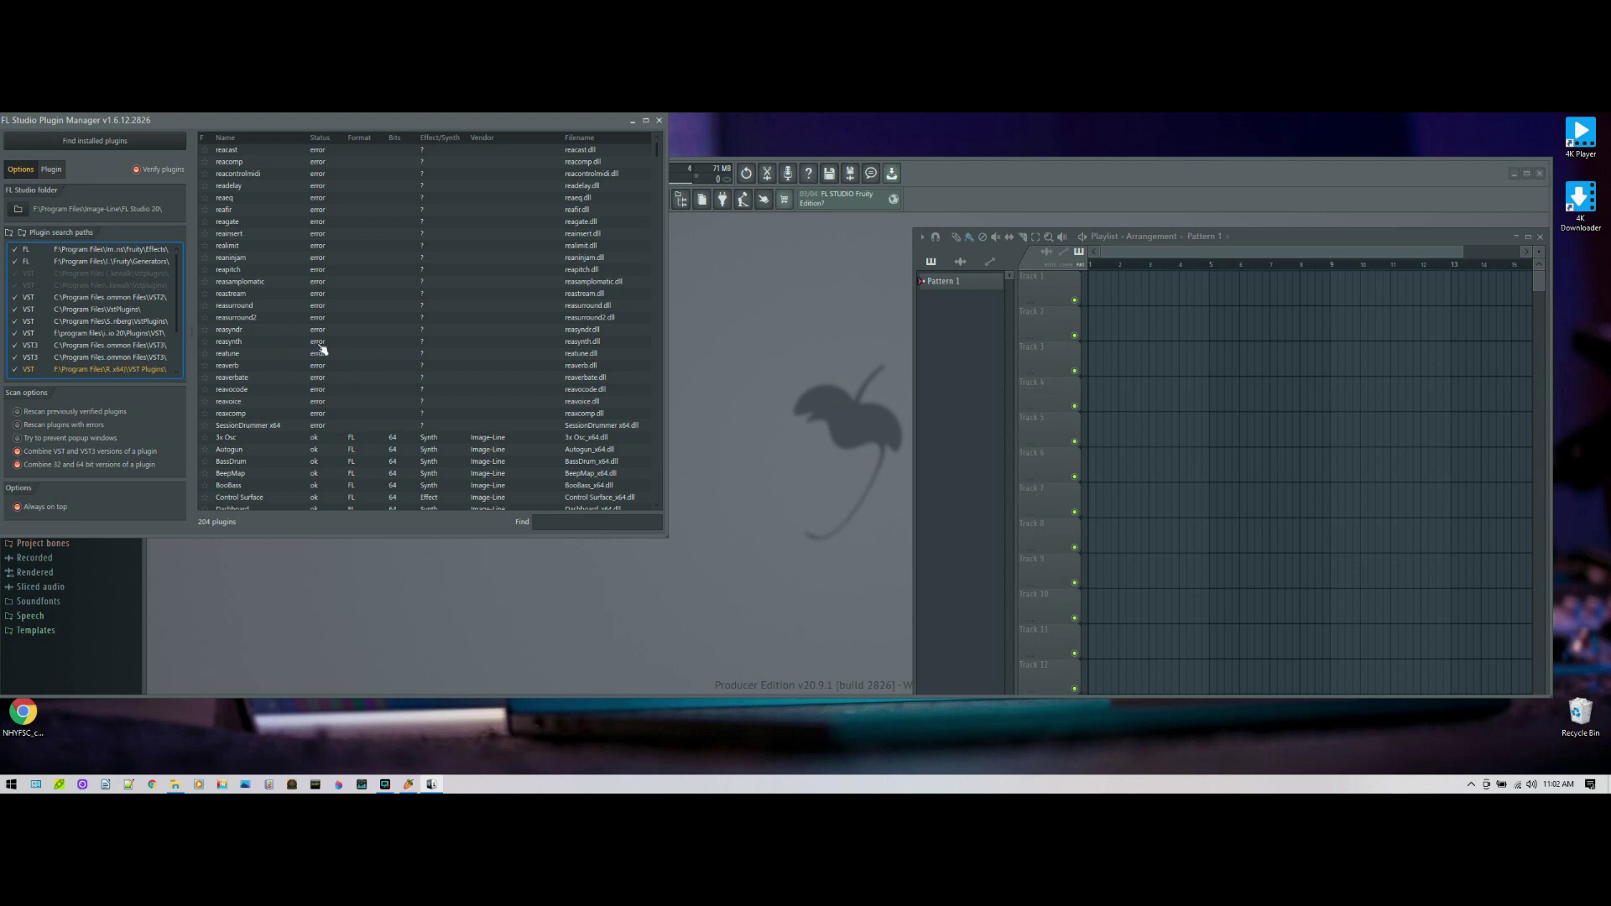
scroll(321, 348, down, 5)
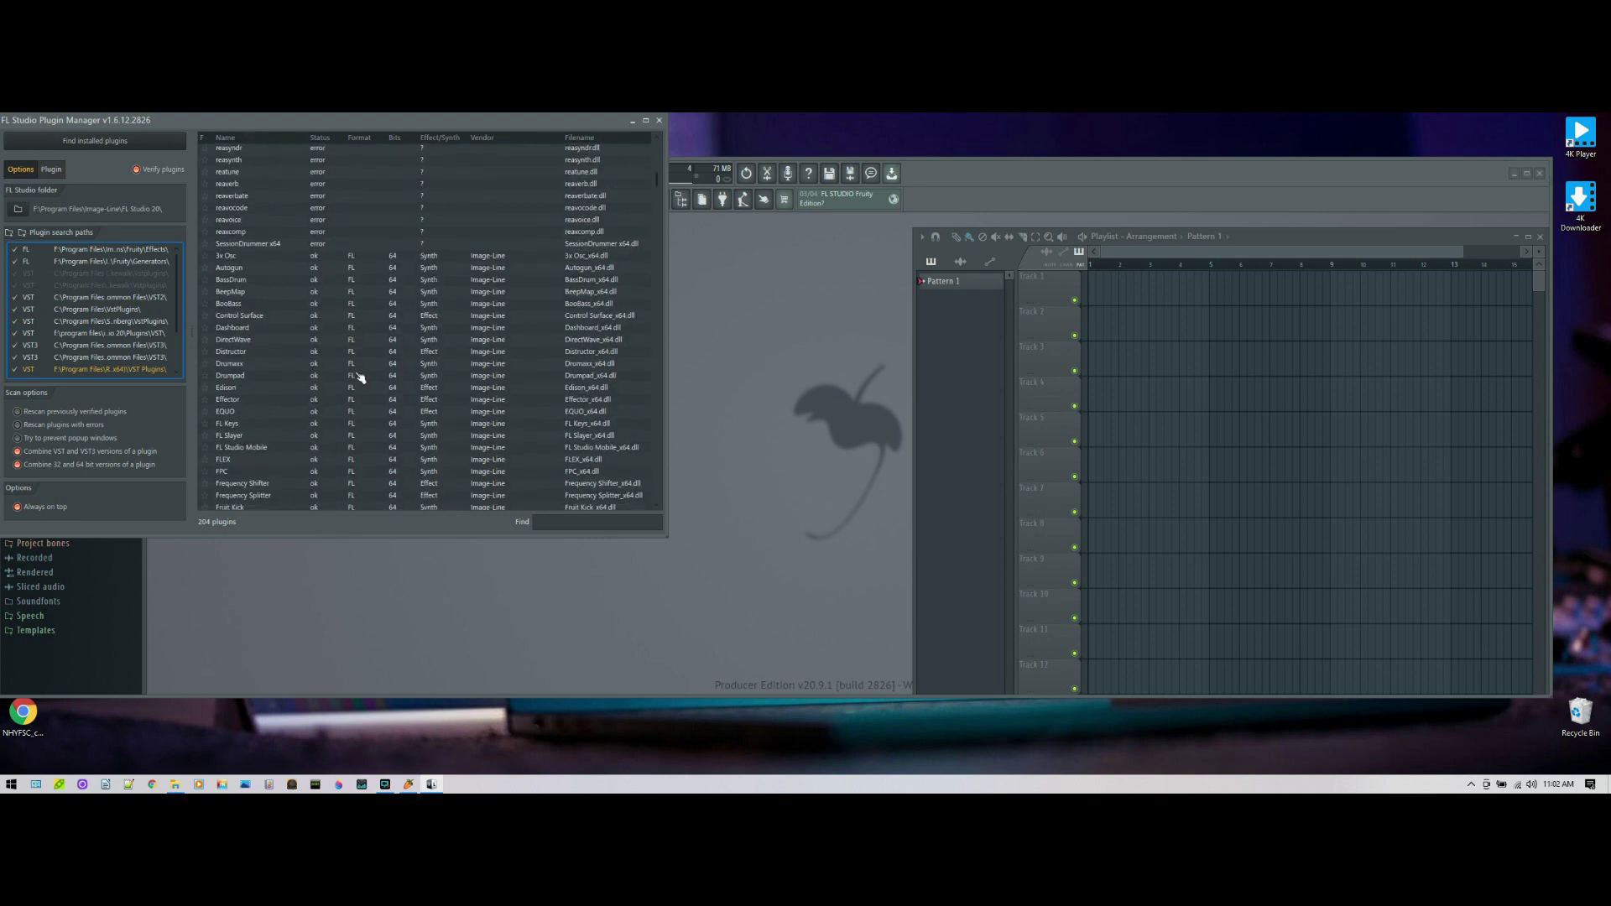
click(569, 523)
text(Toontr)
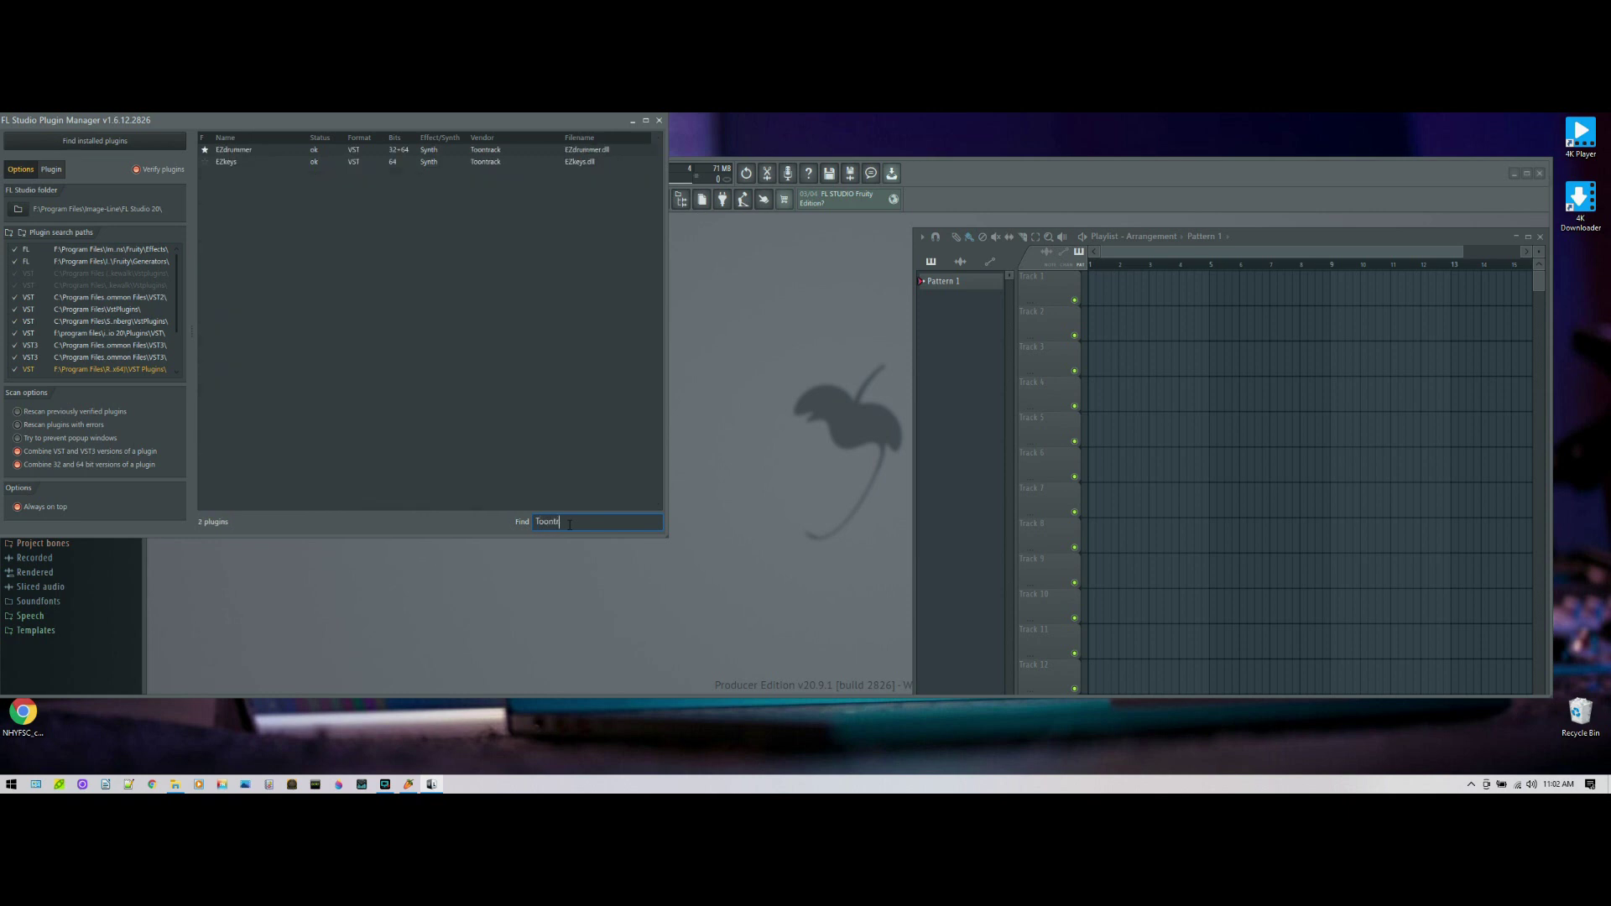
text(ack)
Inspect EZdrummer's plugin details and the search options, then close the plugin manager
click(253, 152)
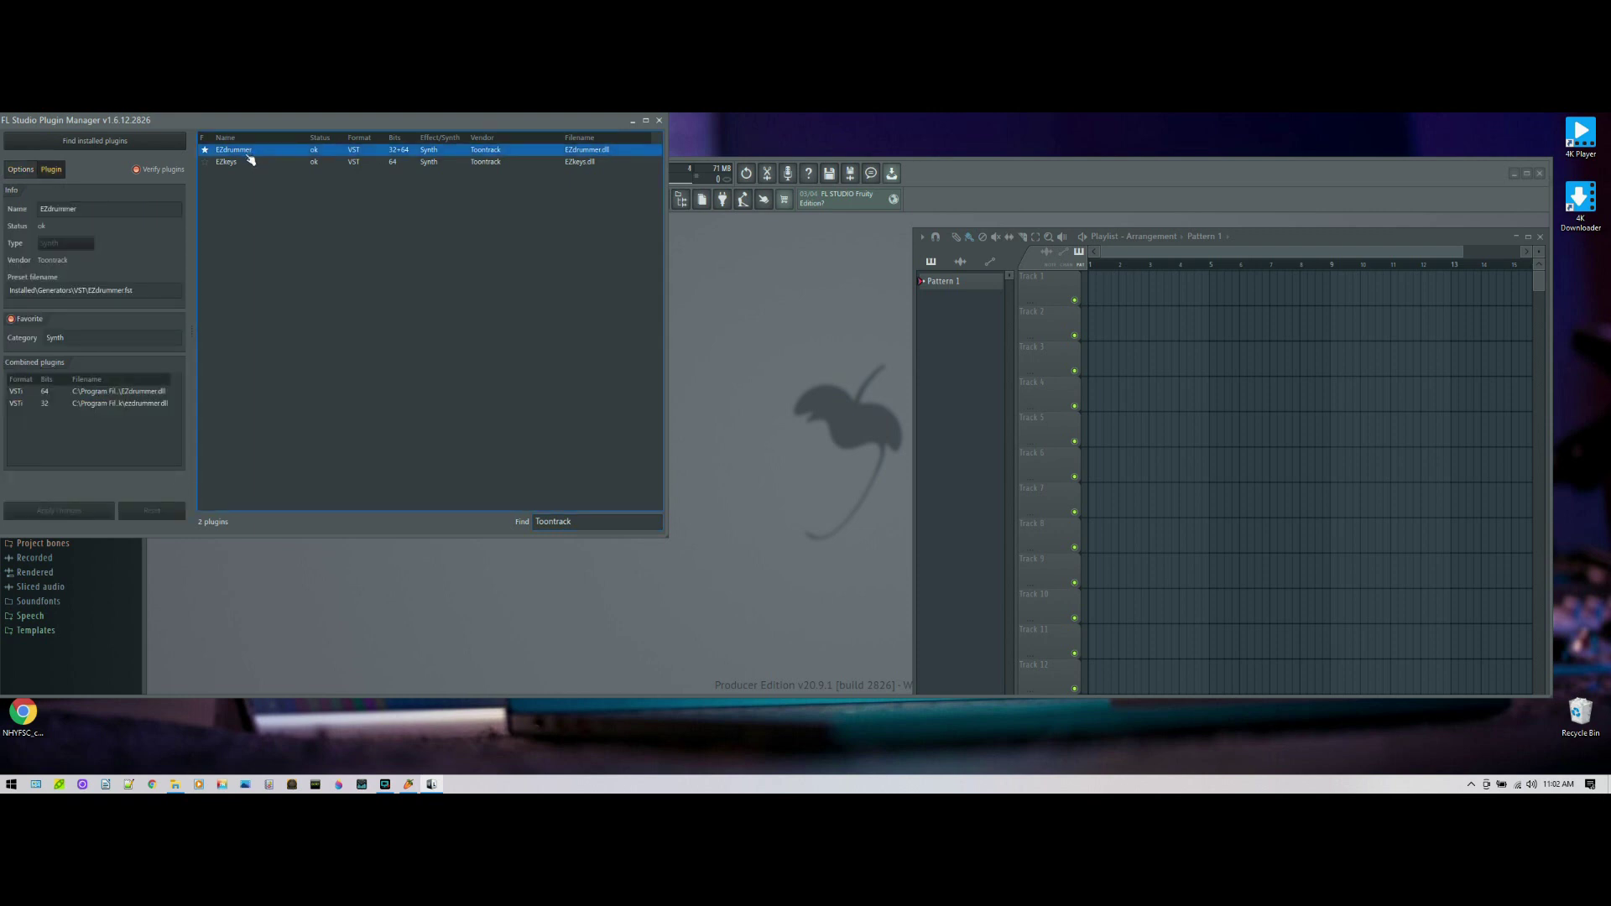
click(20, 170)
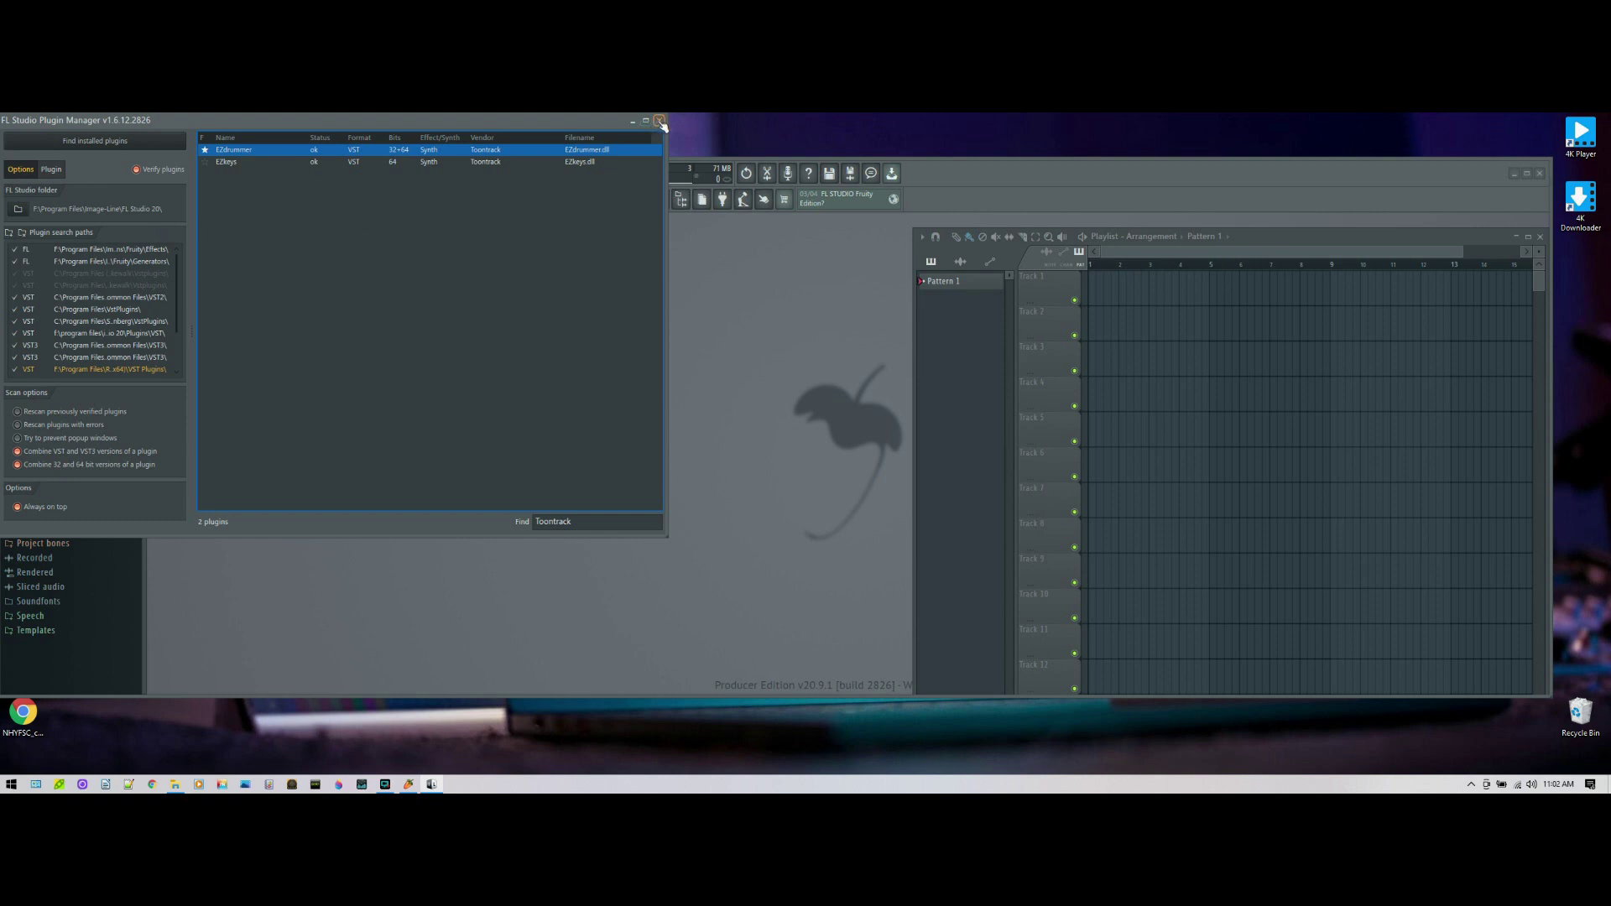
click(250, 150)
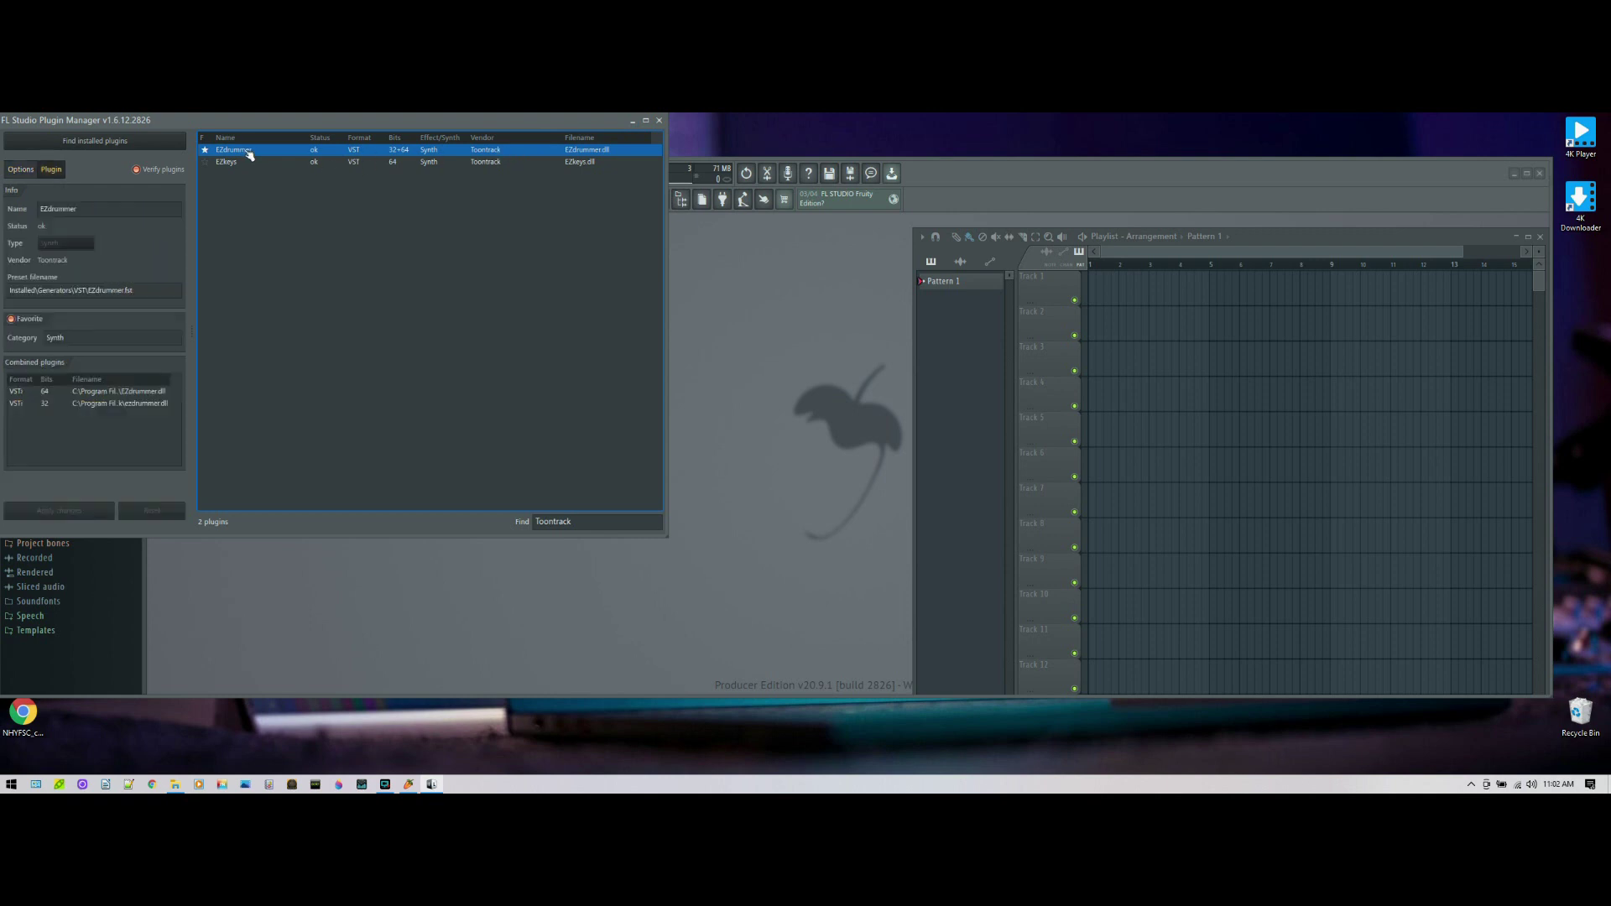
click(660, 122)
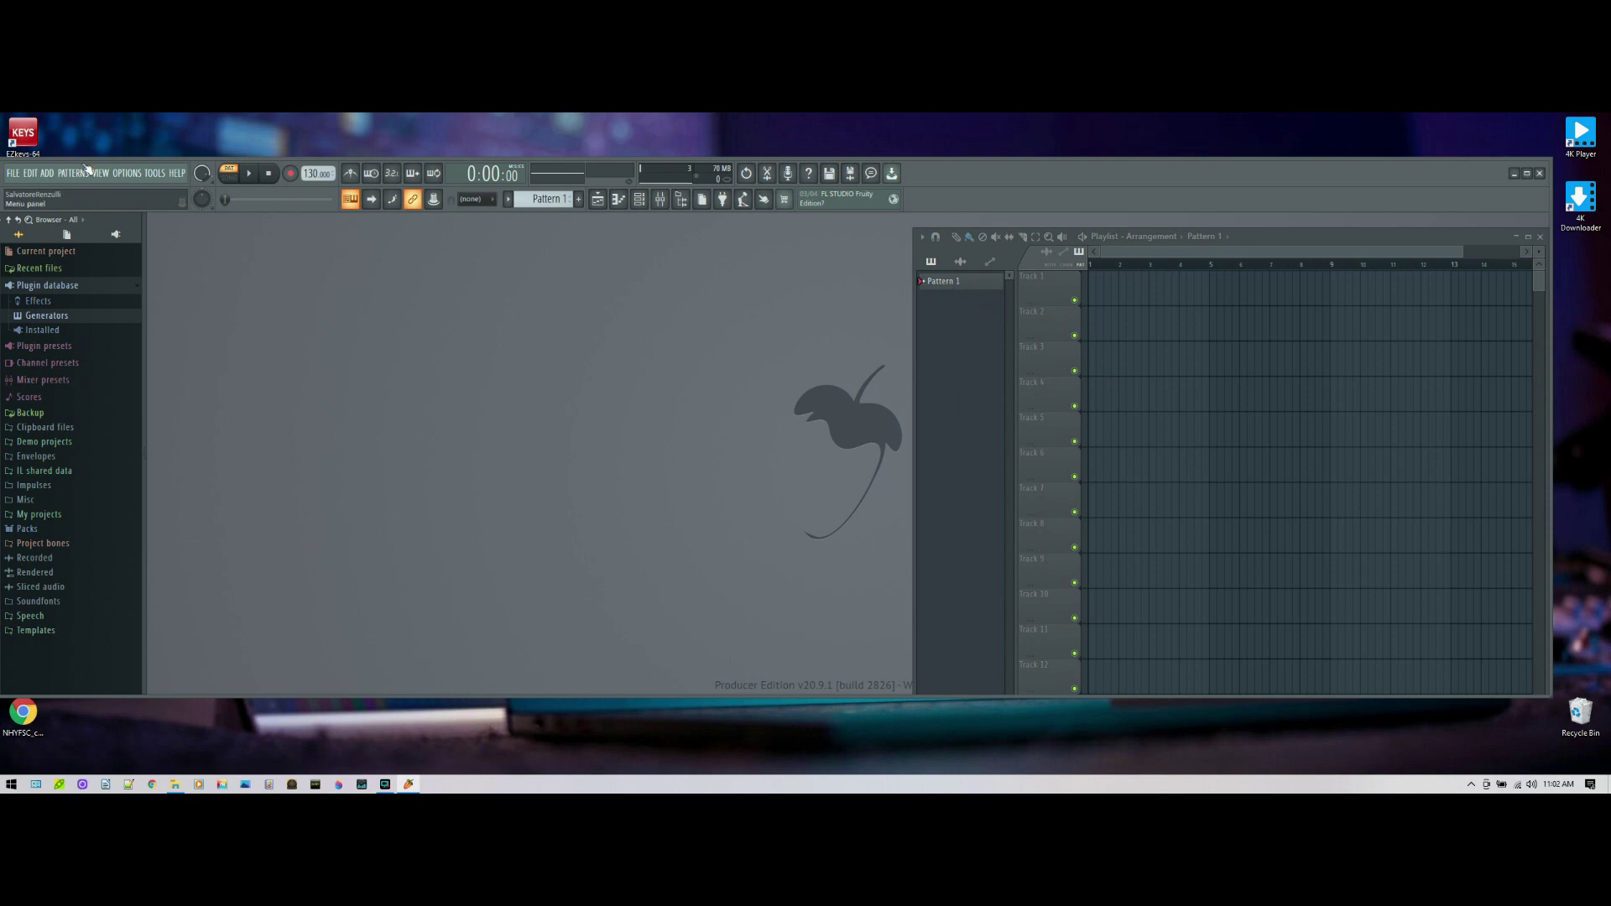
Look through the Options menu and dismiss the add-plugin list
click(116, 173)
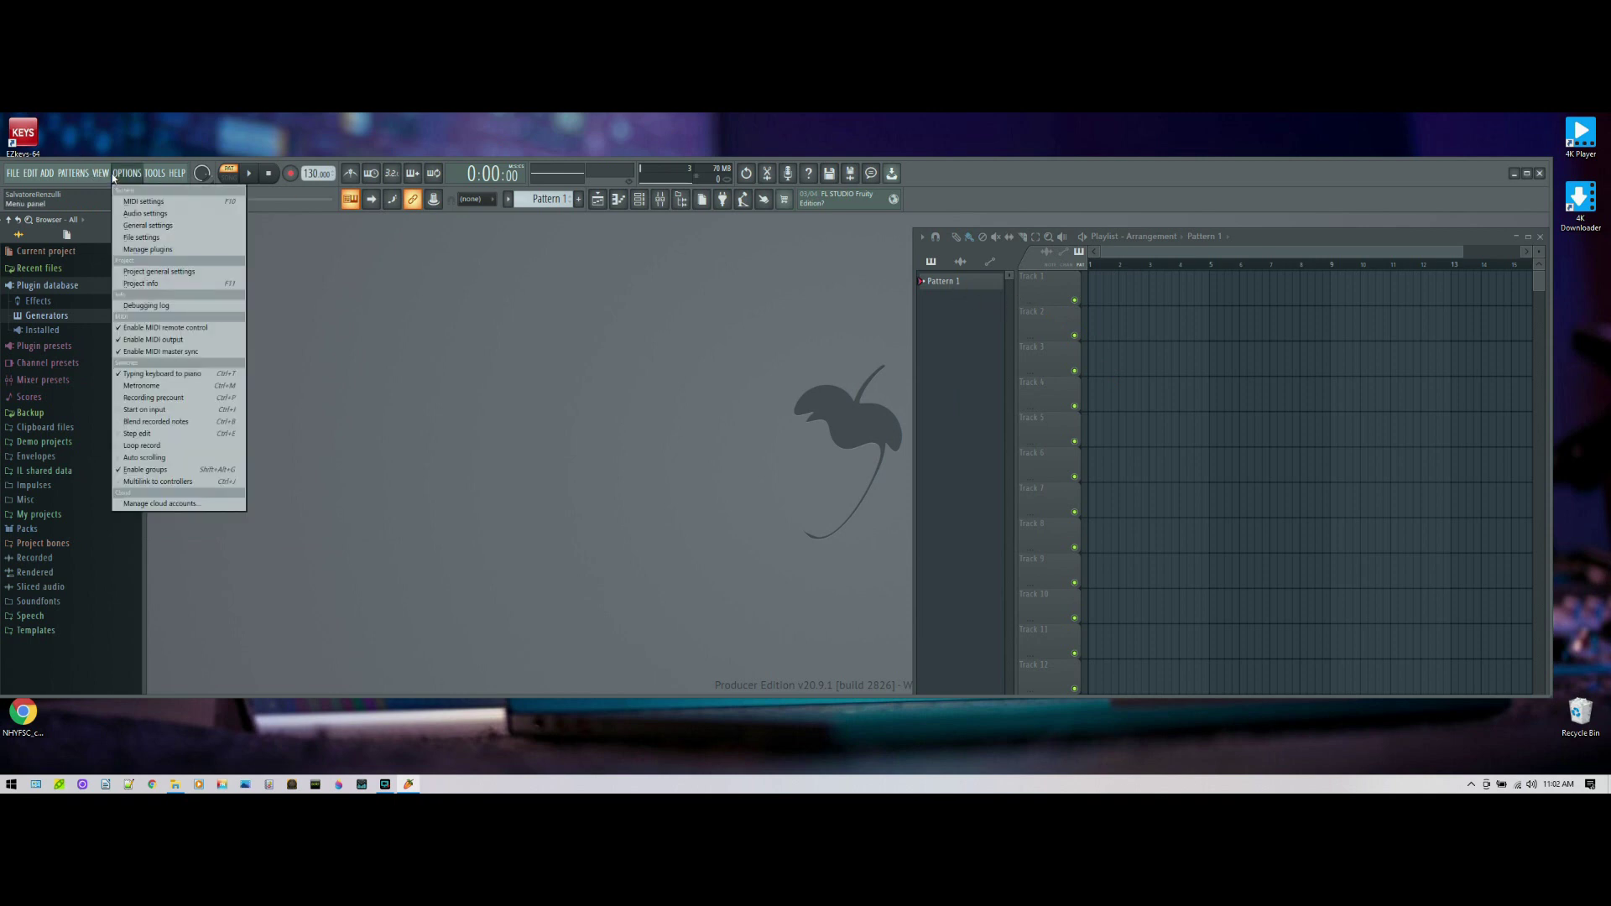
mouse_move(150, 175)
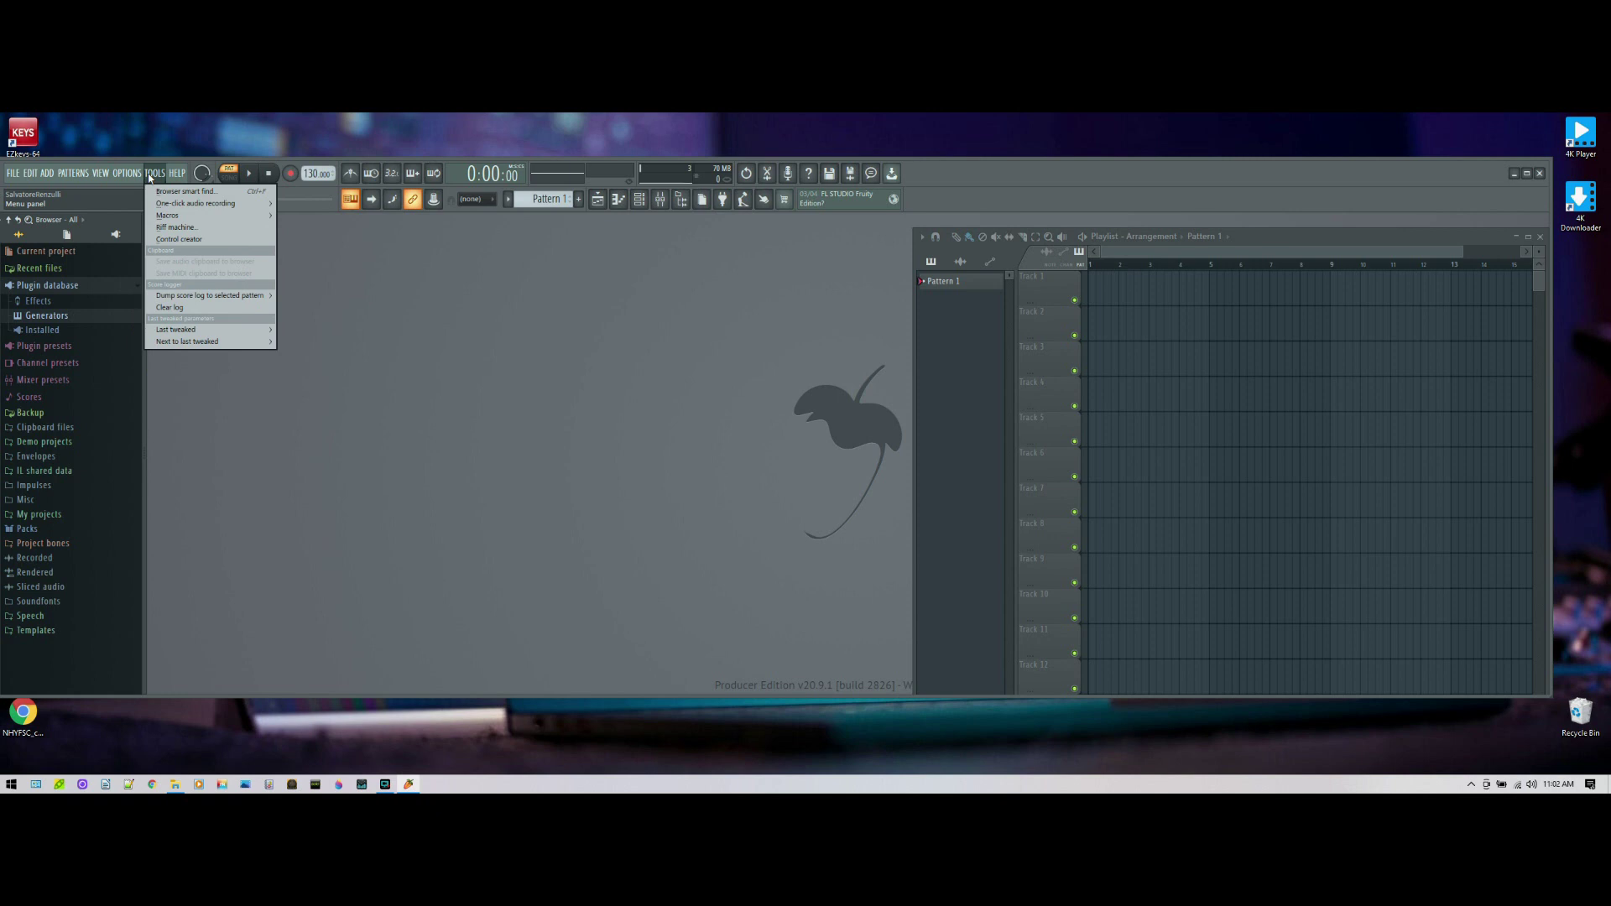
mouse_move(48, 175)
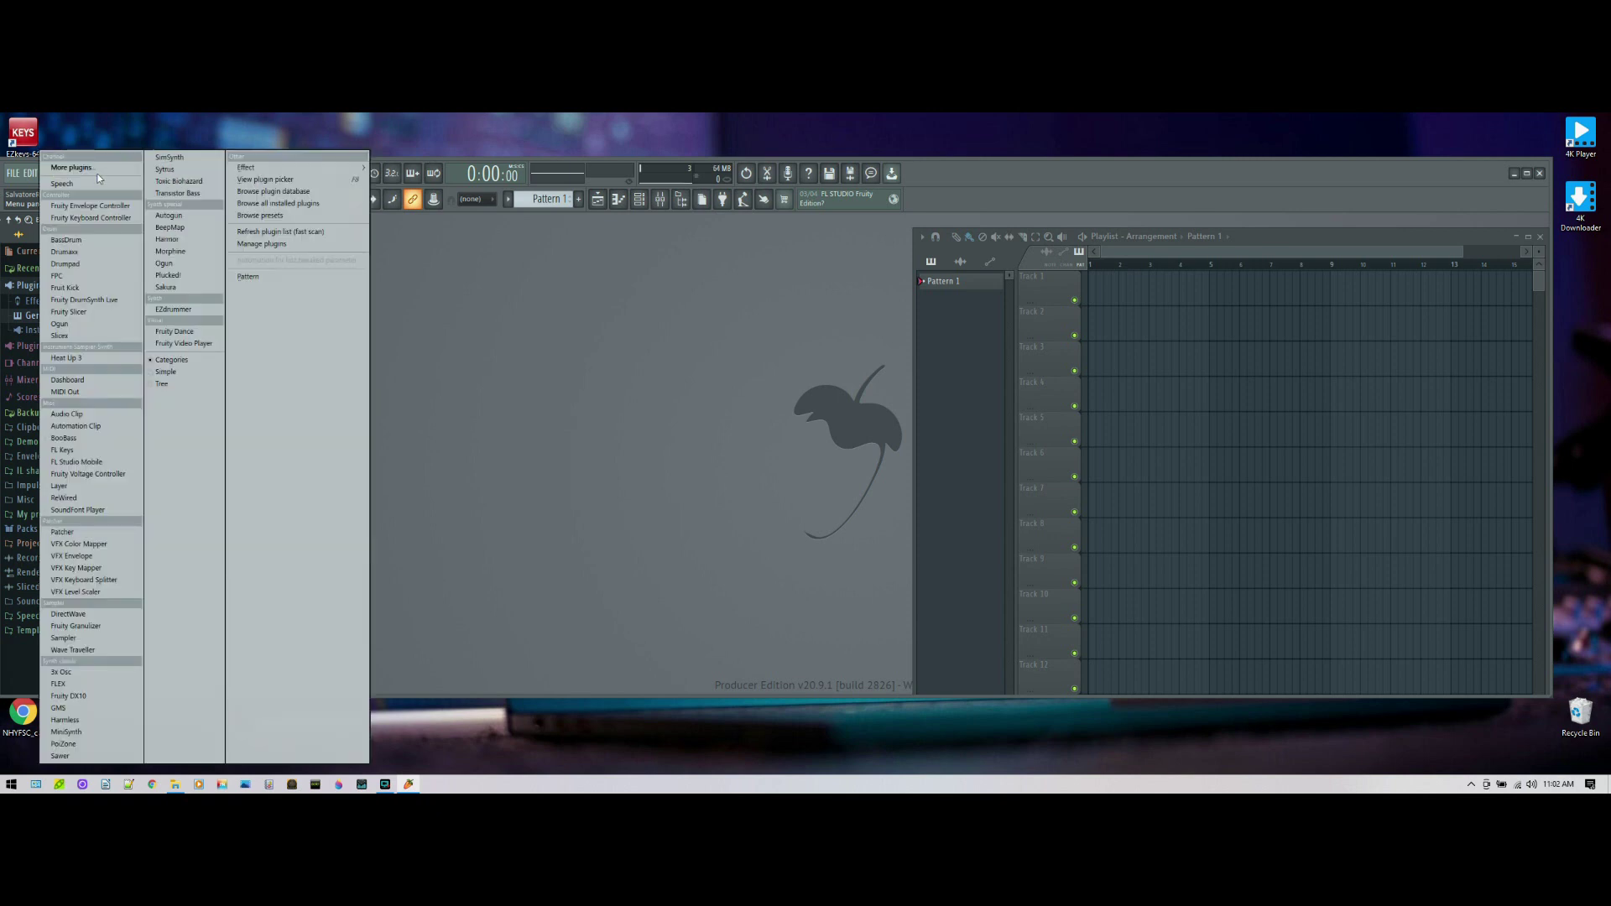
click(426, 385)
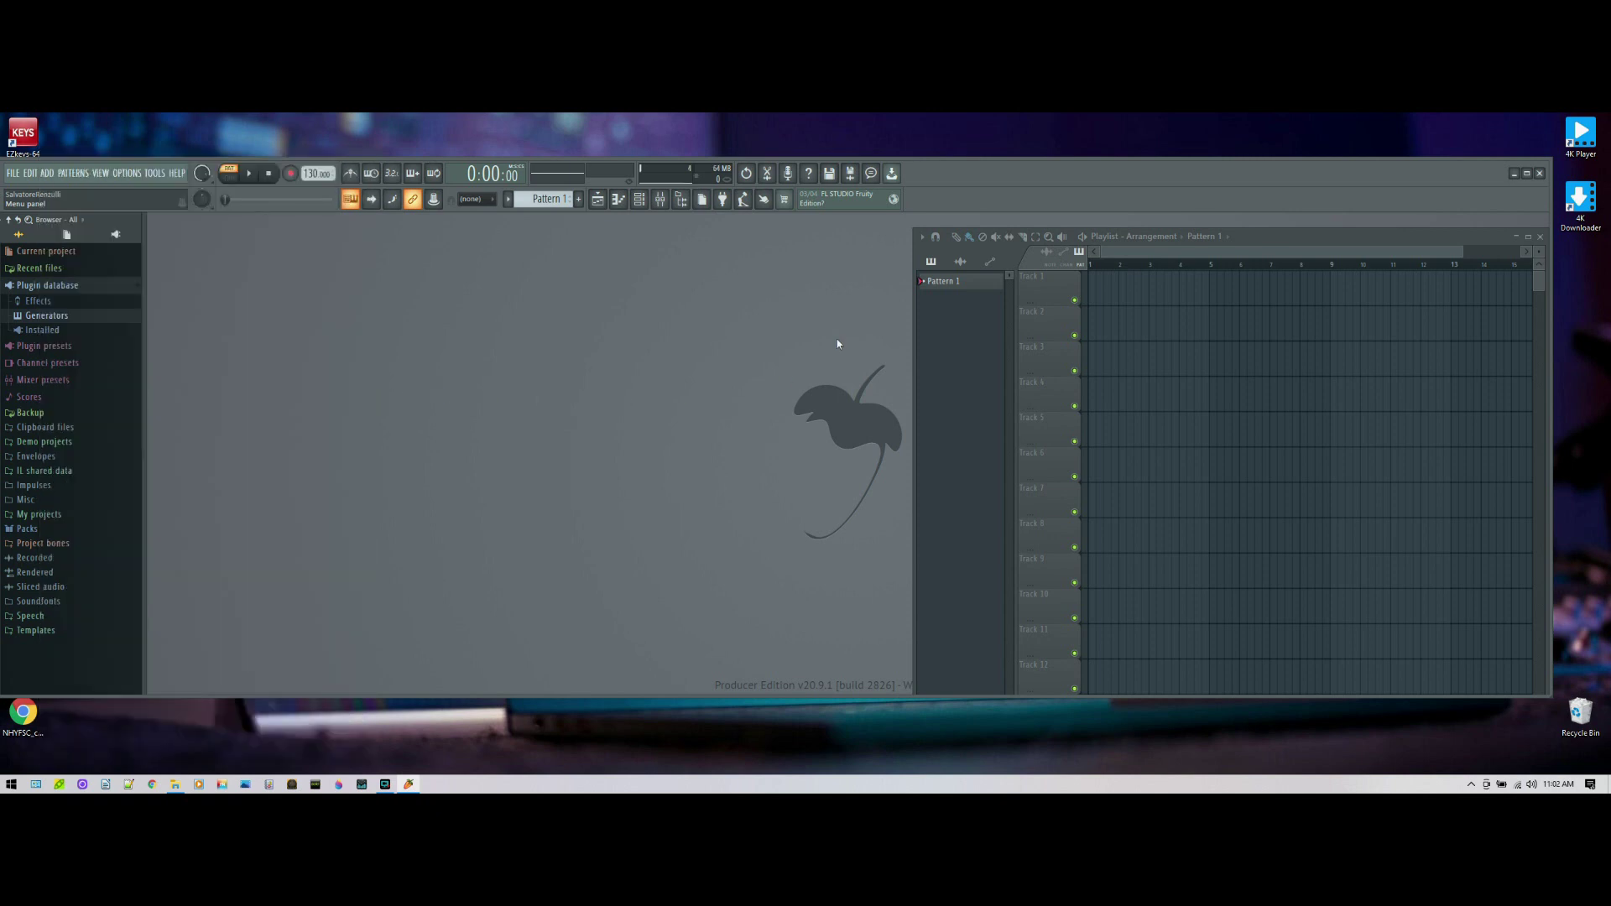
Make Track 2 an instrument track loaded with EZdrummer
right_click(1038, 328)
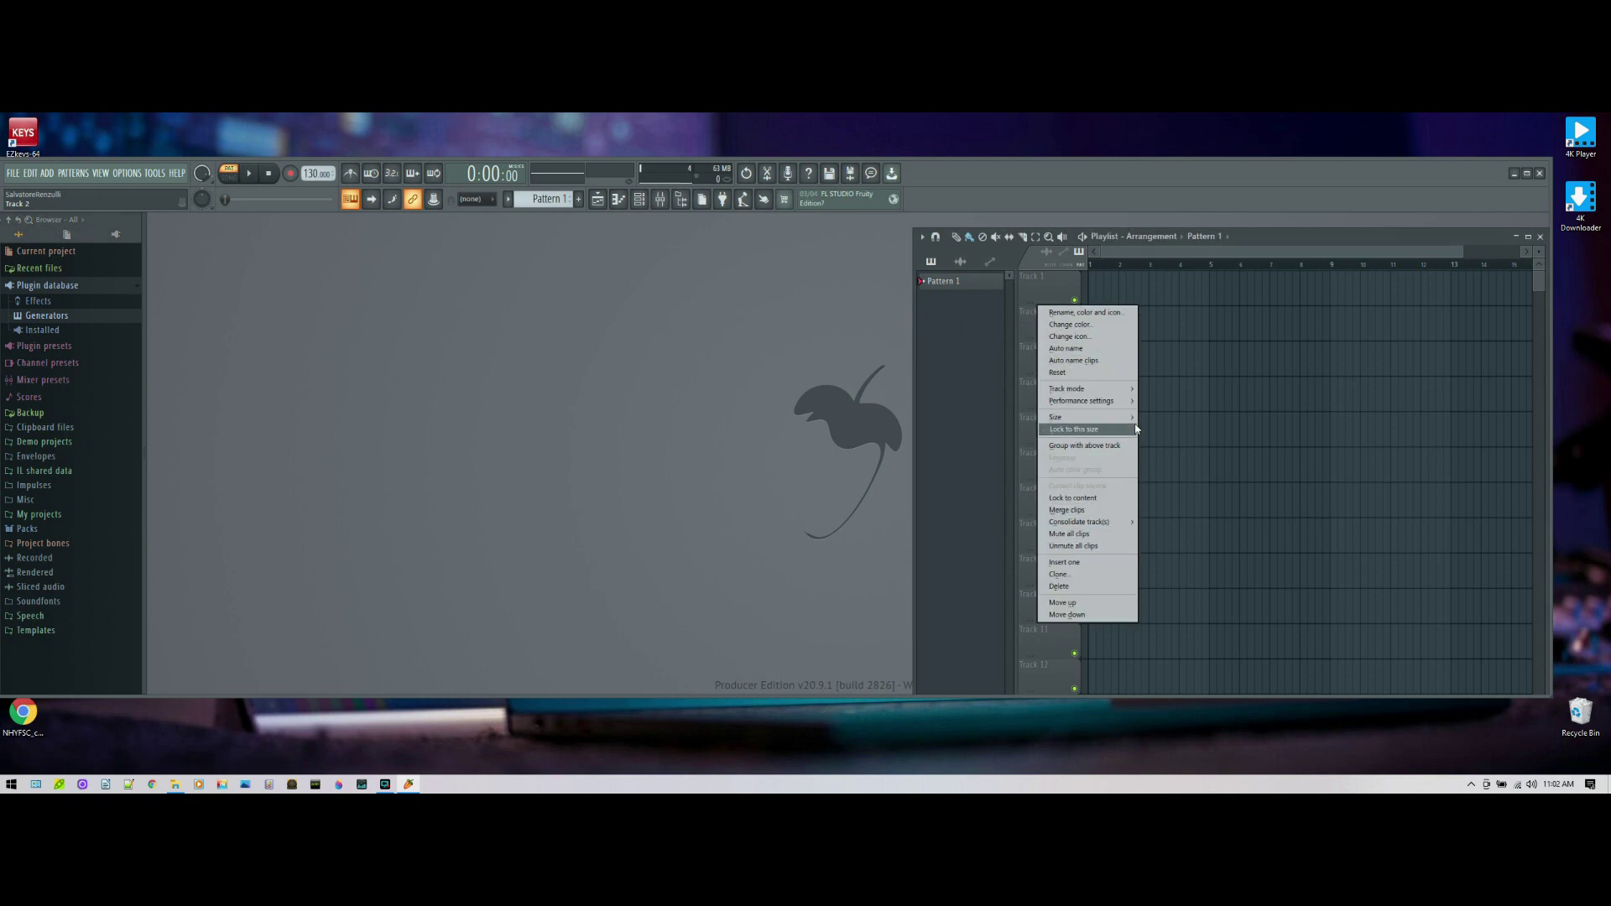
mouse_move(1125, 394)
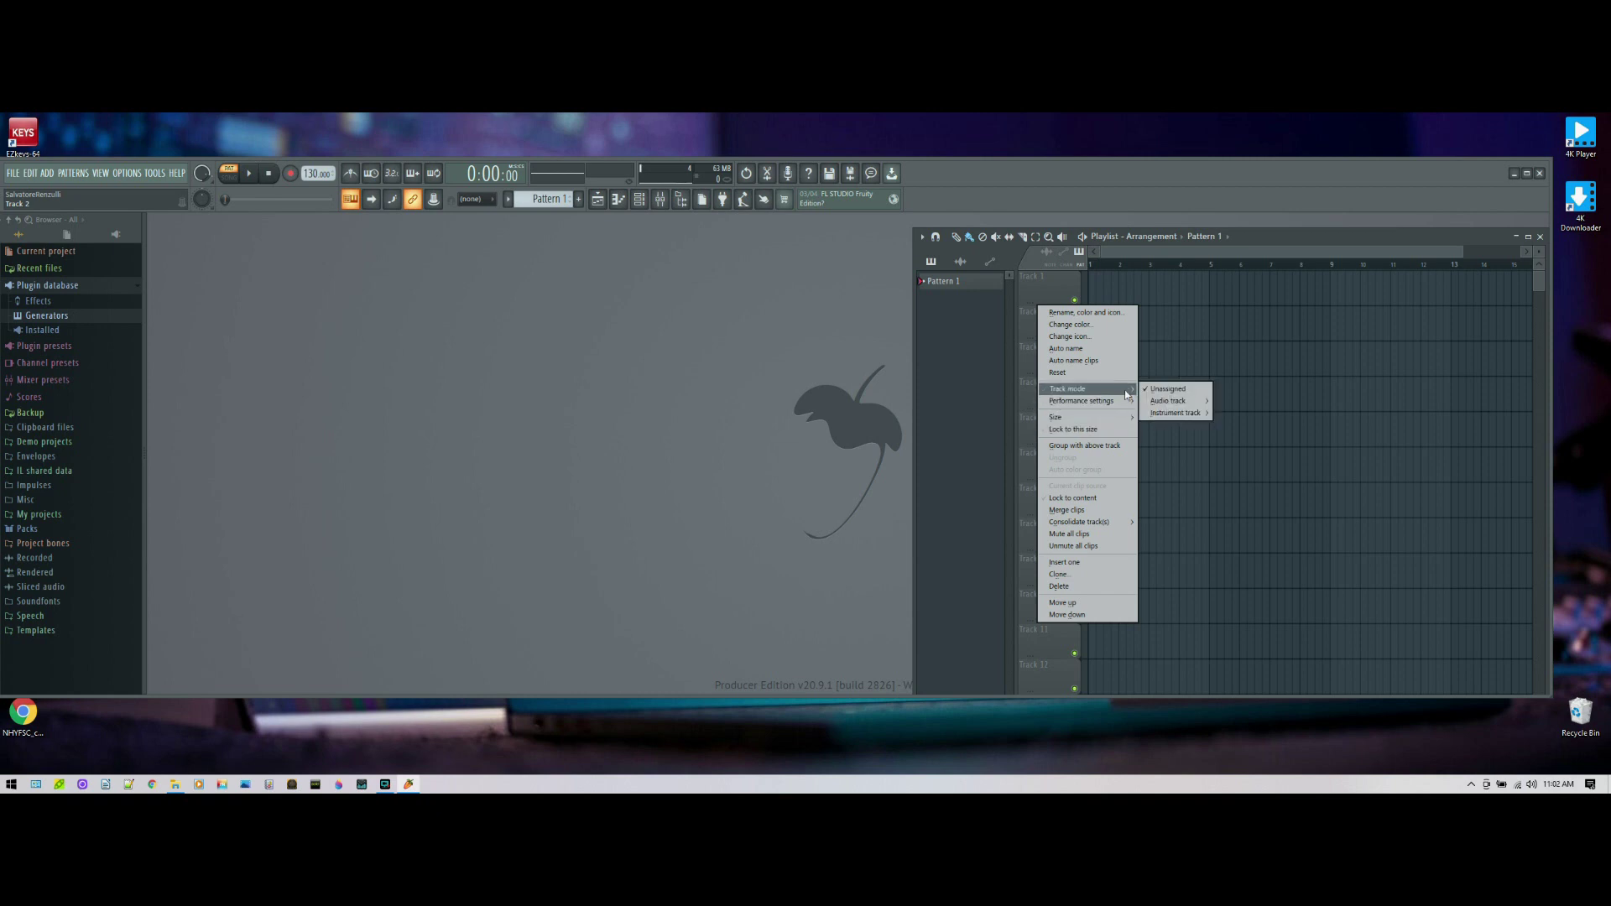
mouse_move(1167, 417)
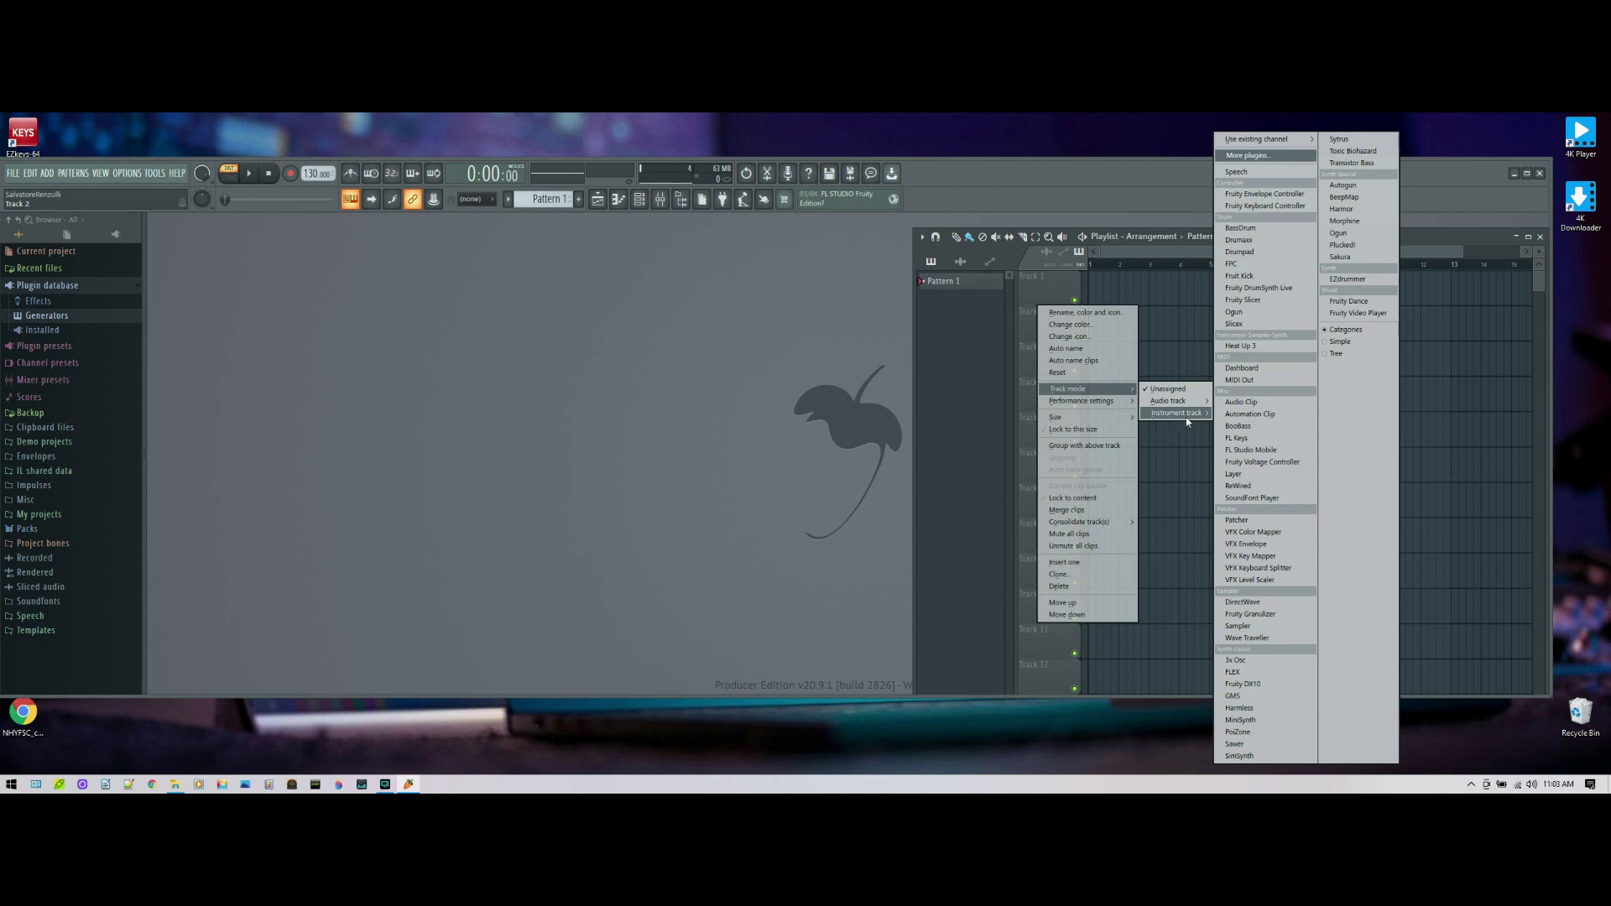
click(1271, 159)
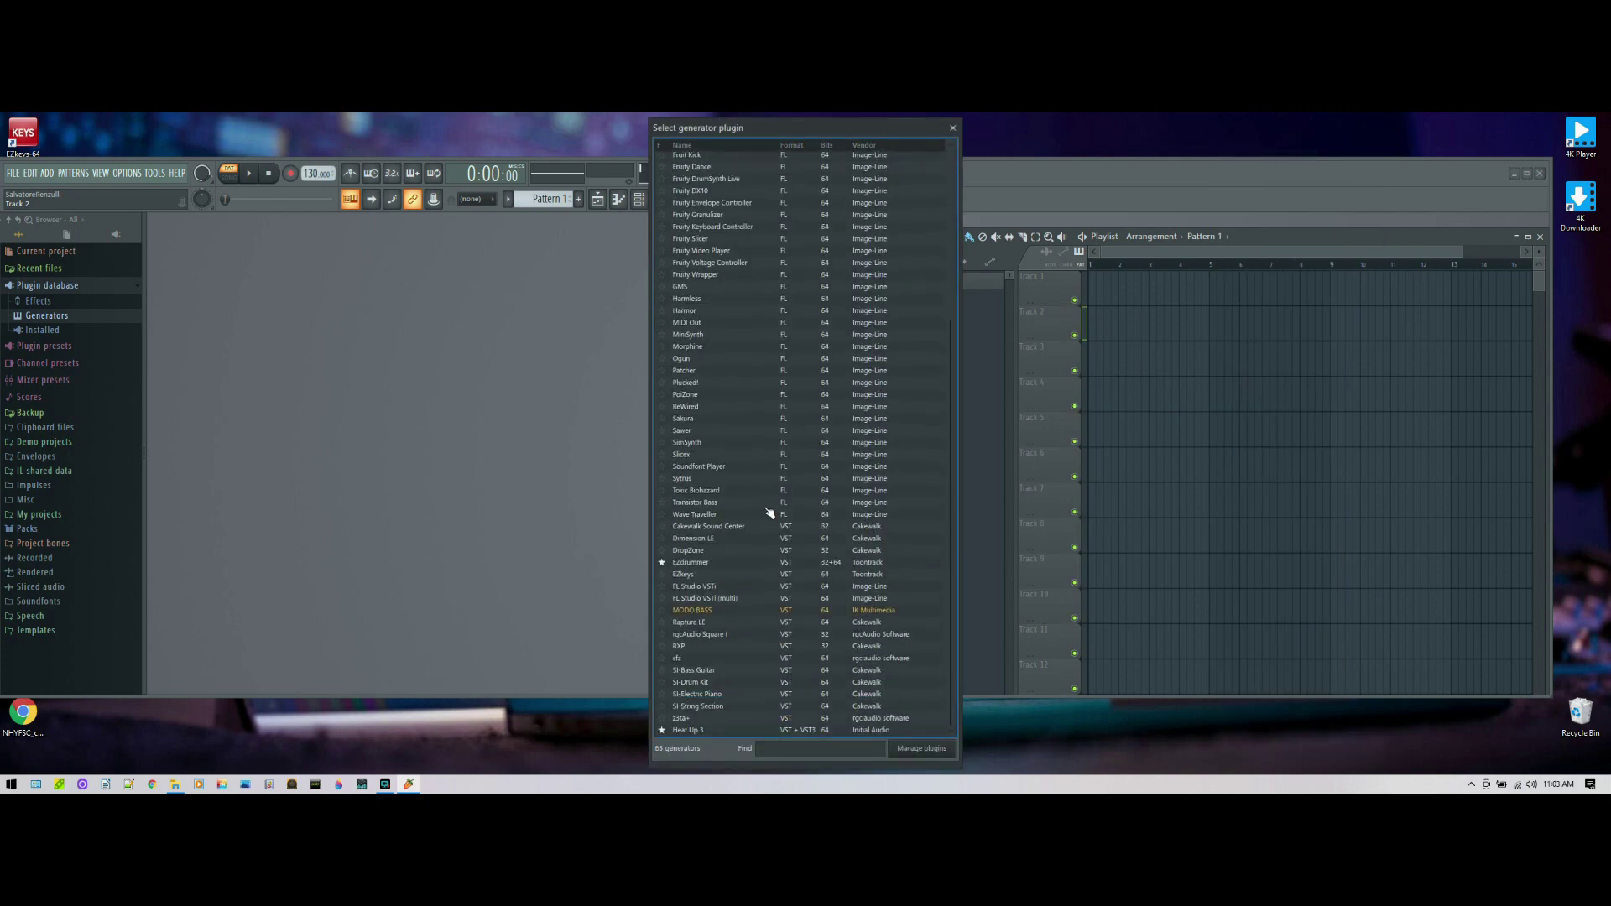
double_click(690, 562)
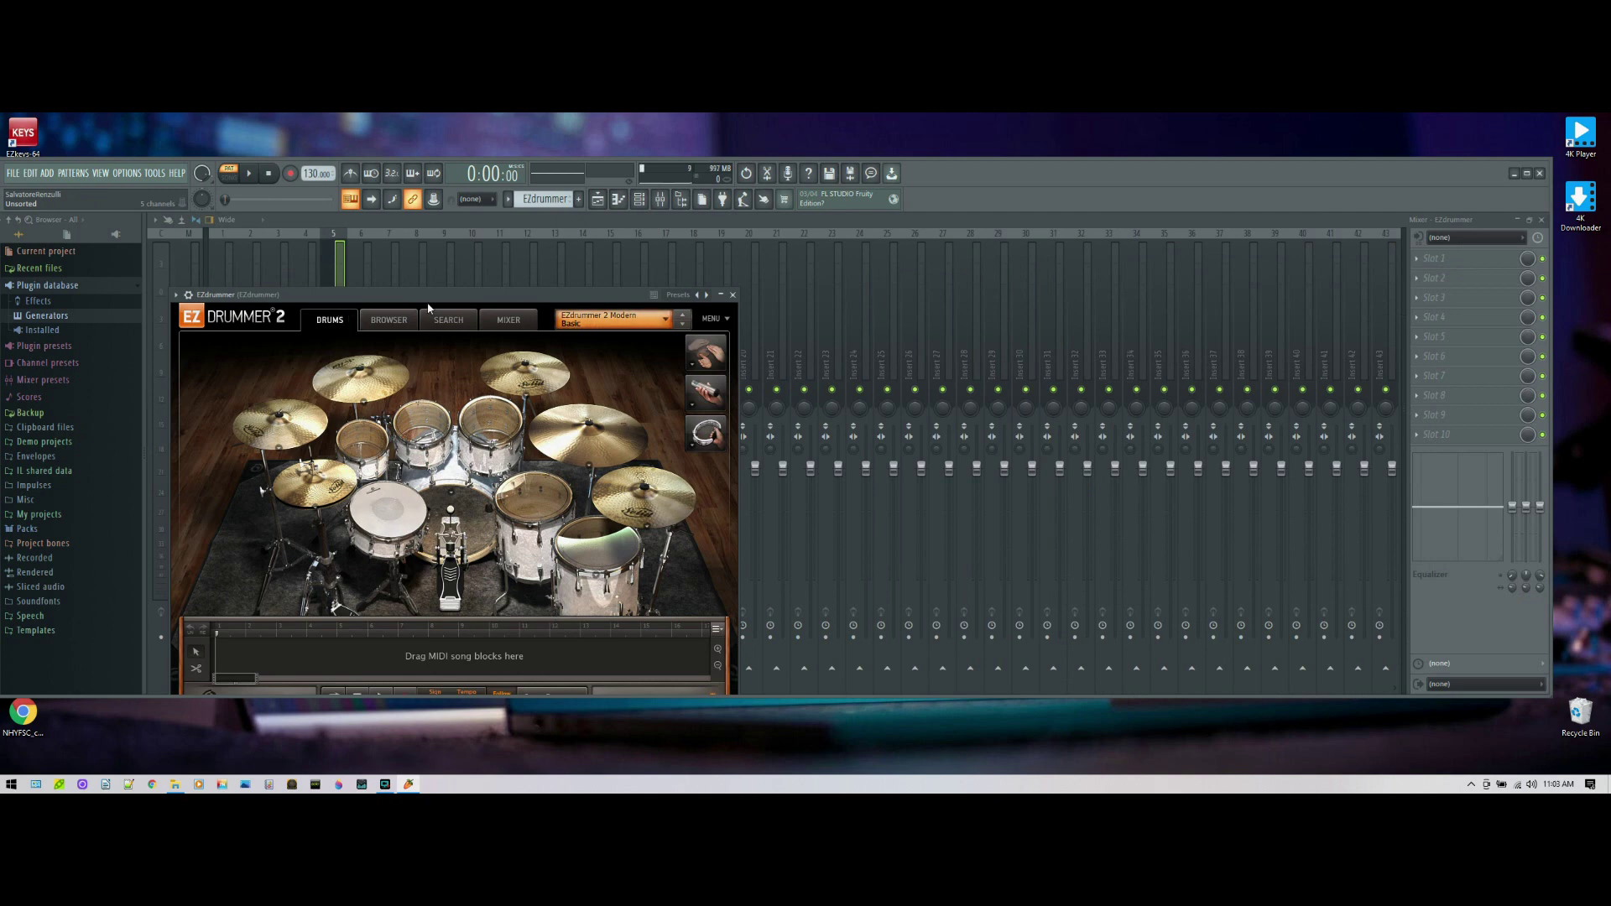
Preview Variation 01 of the EZX Big Rock Drums Straight 4/4 Verse groove, then stop it
drag(428, 295, 594, 271)
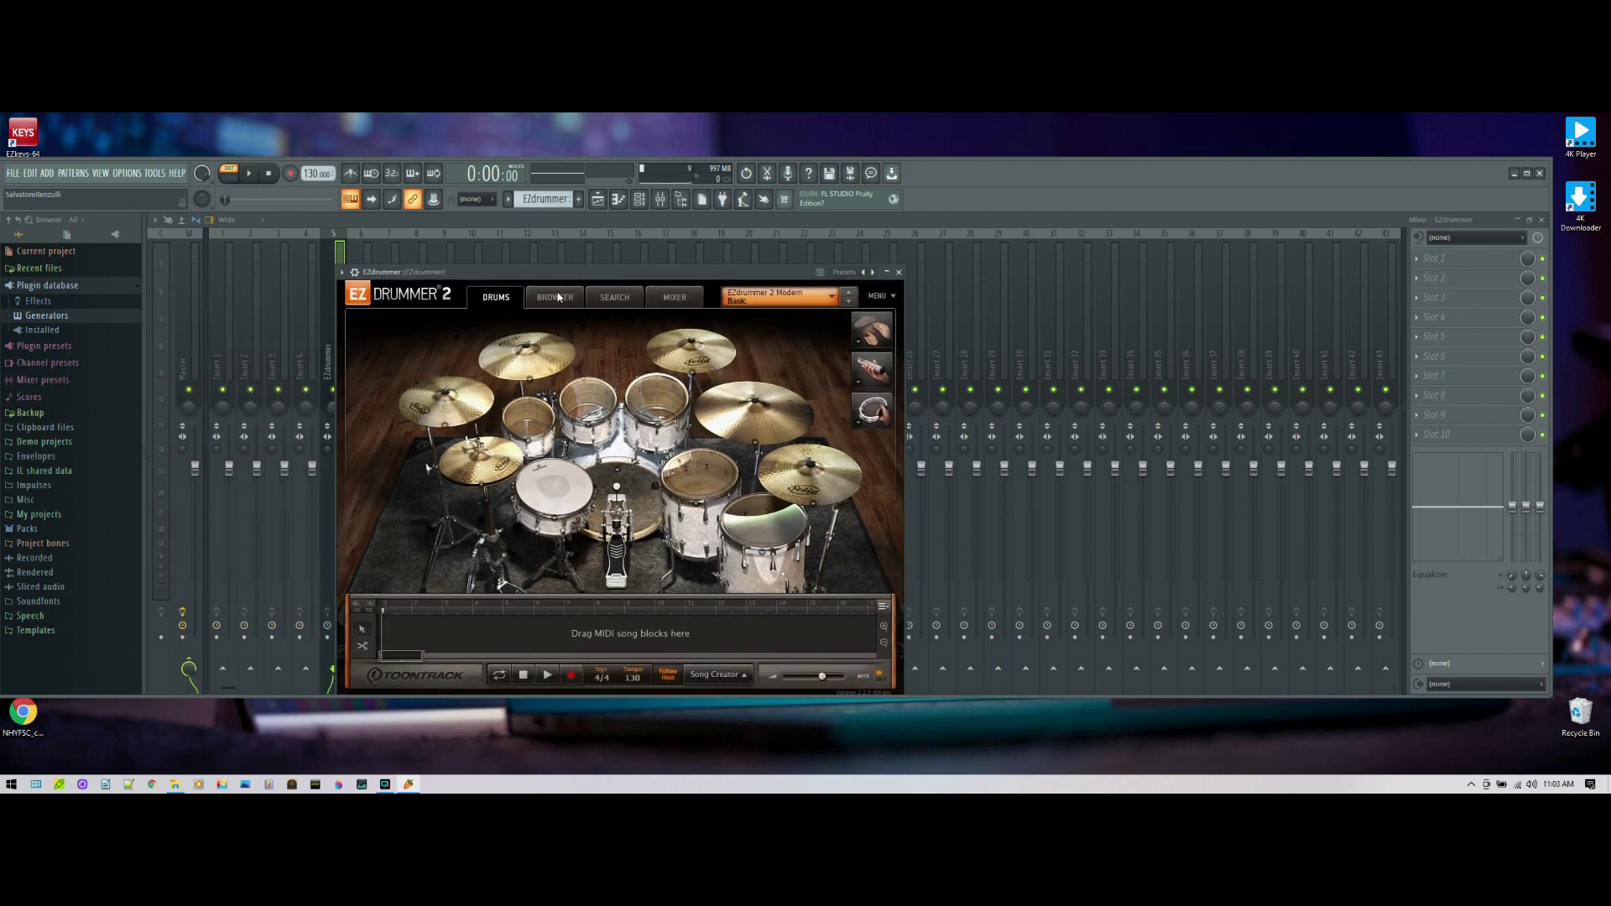
click(555, 297)
scroll(427, 520, down, 3)
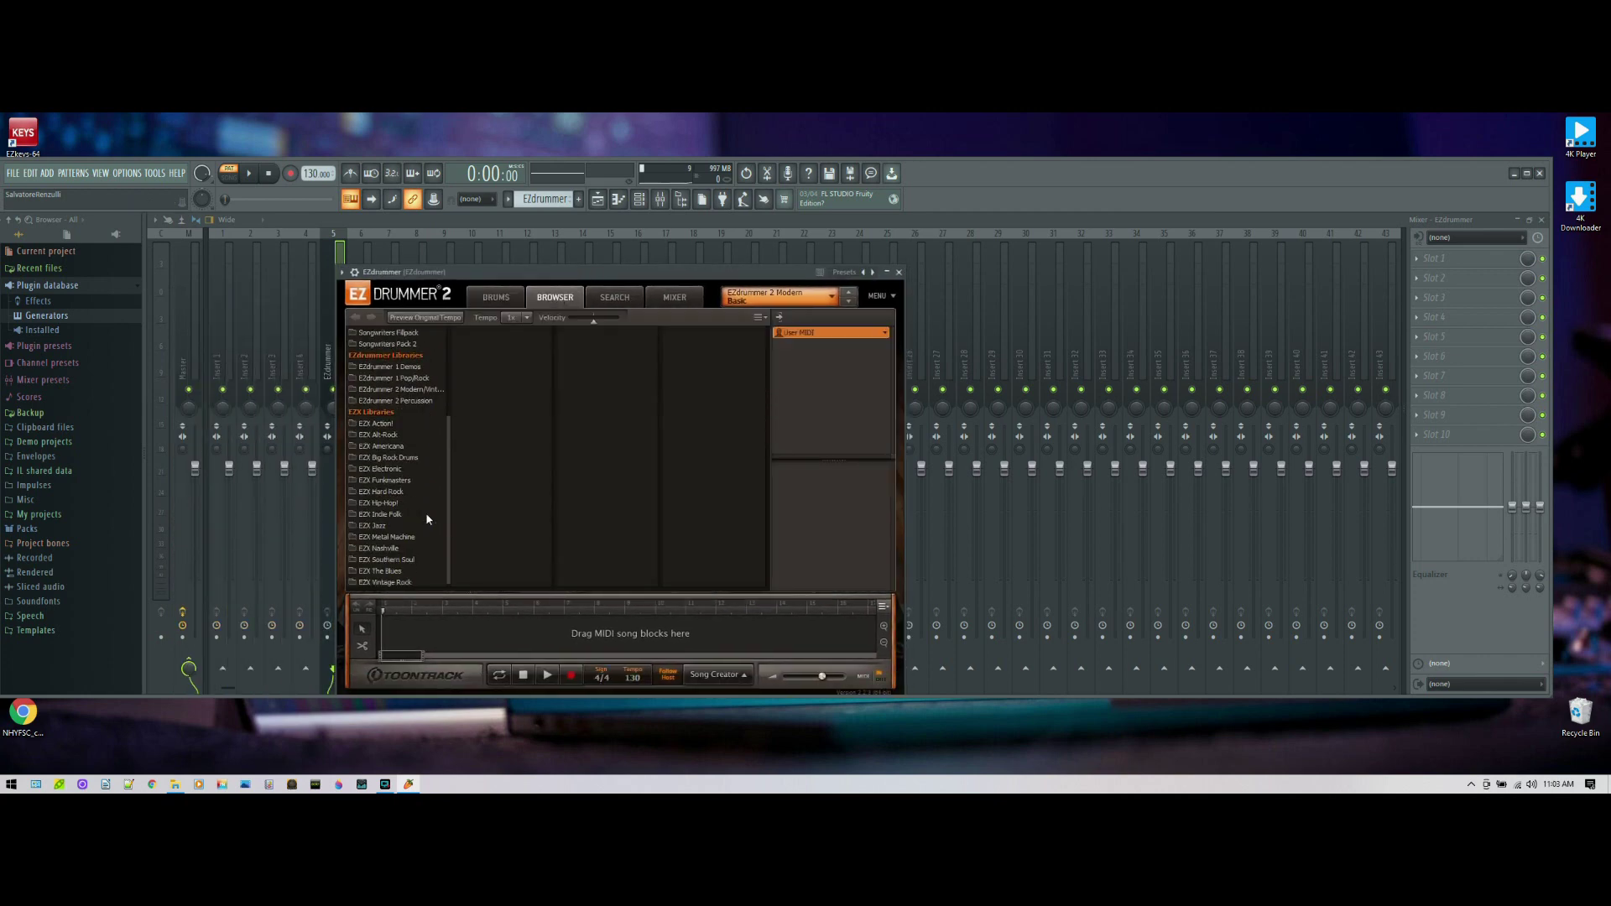
click(382, 458)
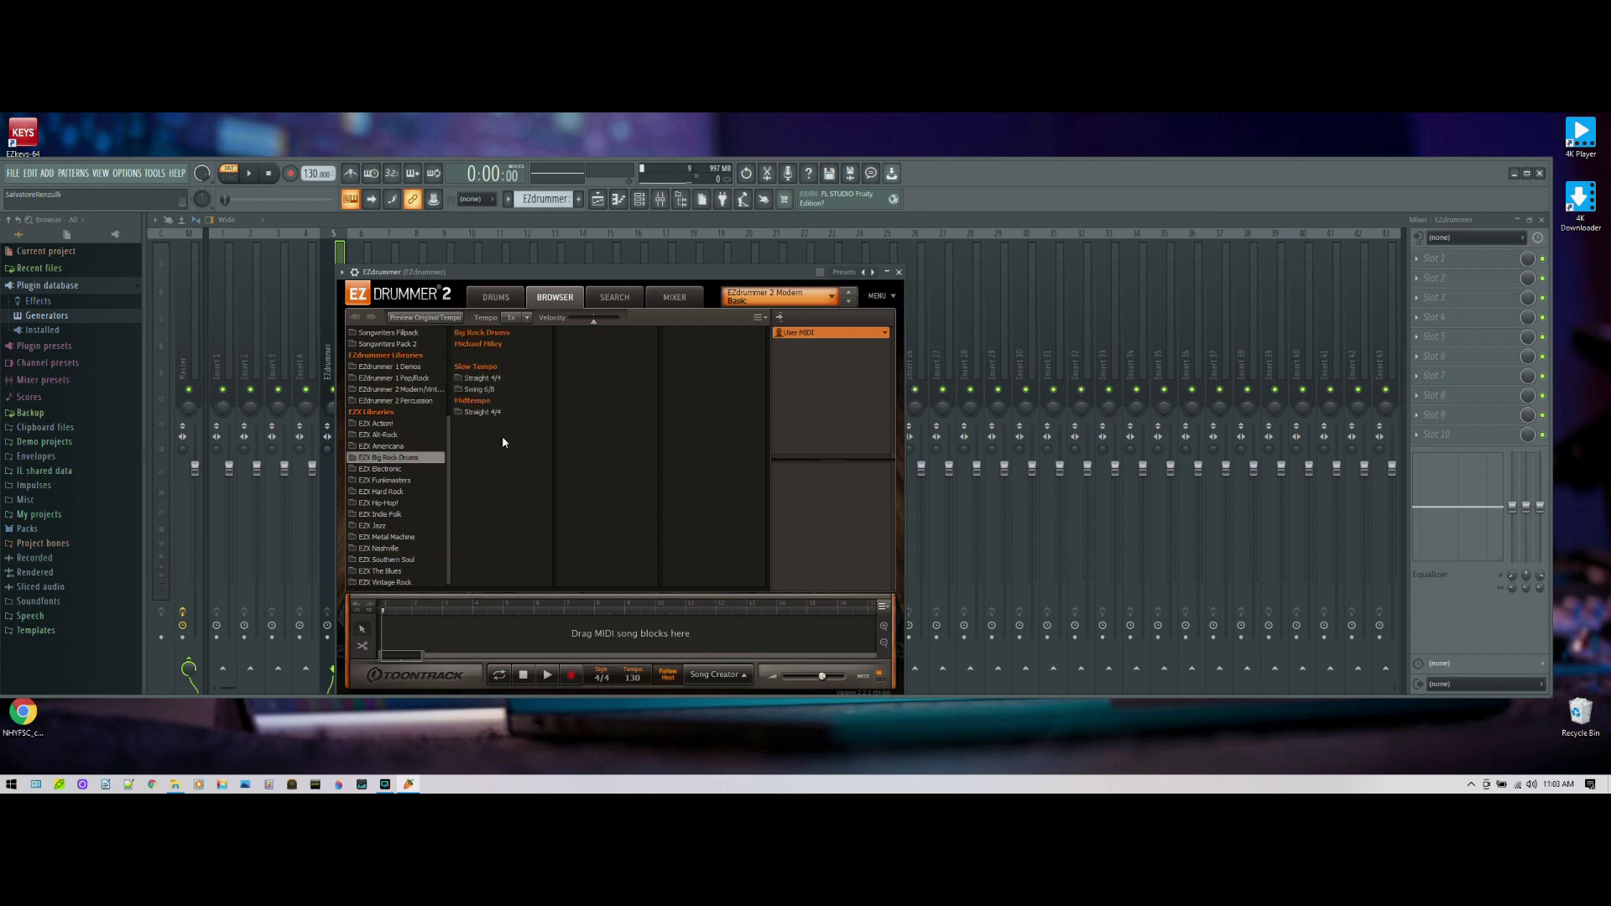
click(474, 379)
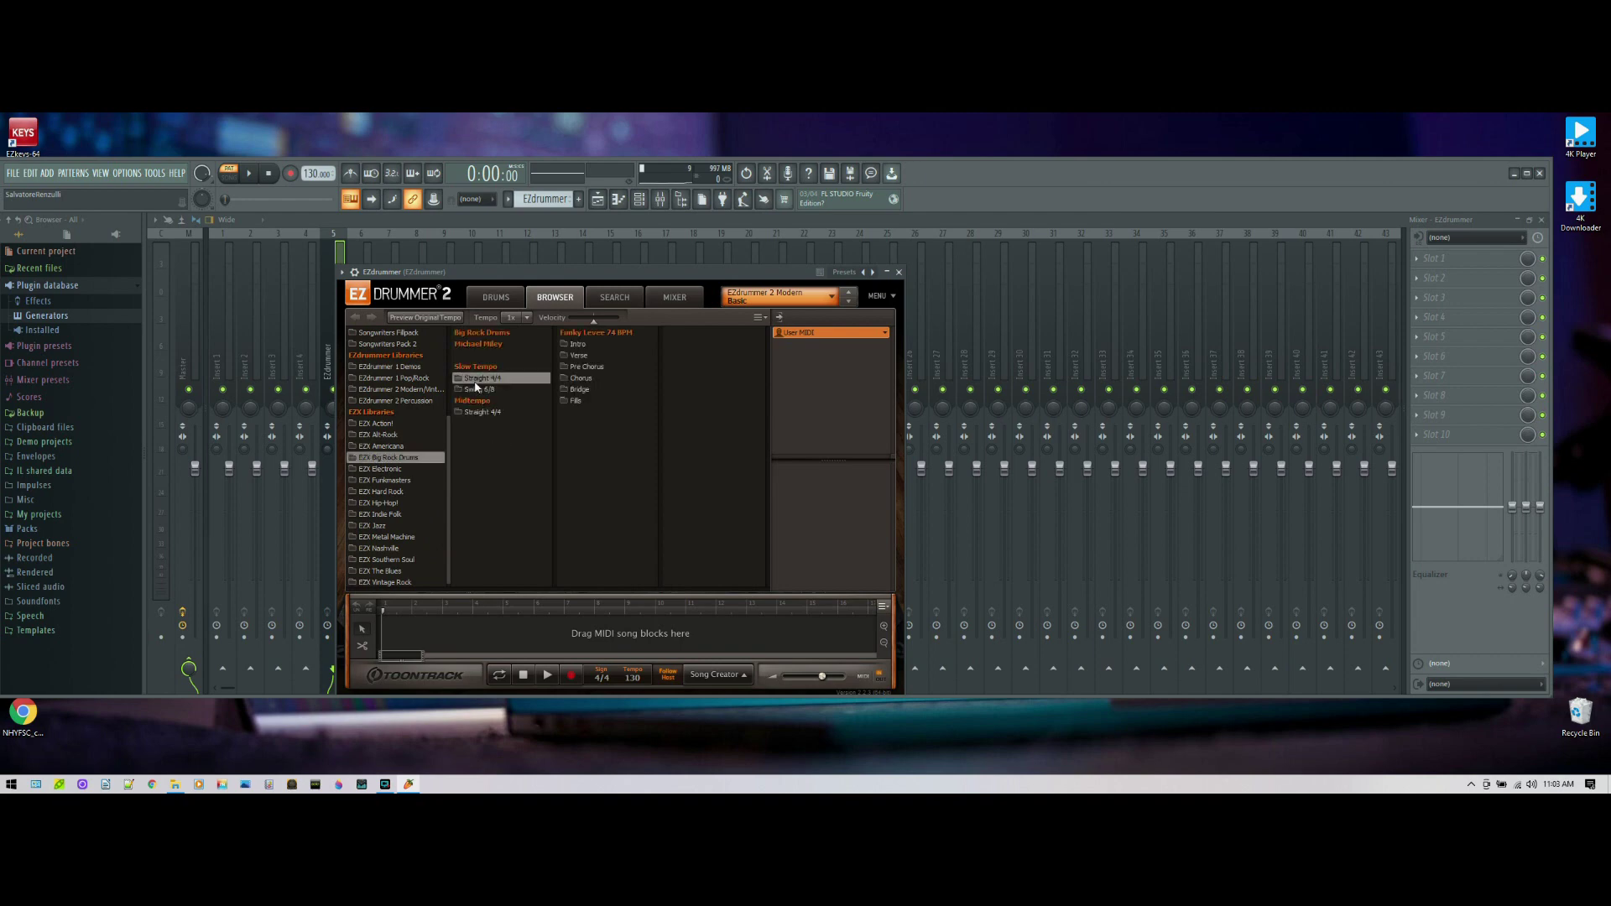
click(608, 356)
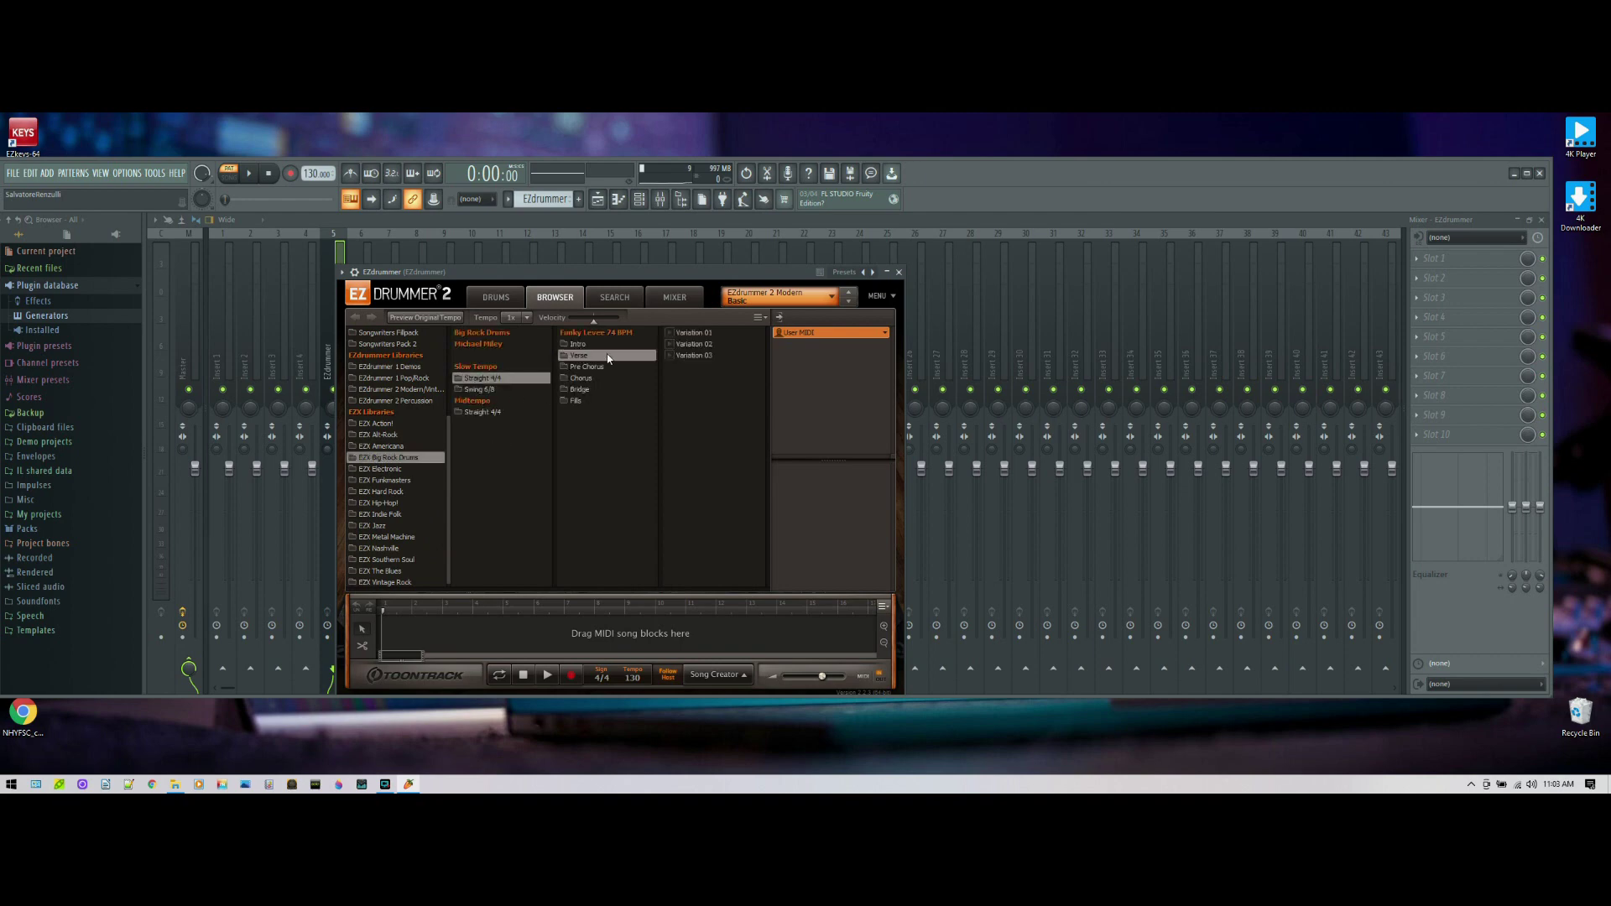
click(670, 336)
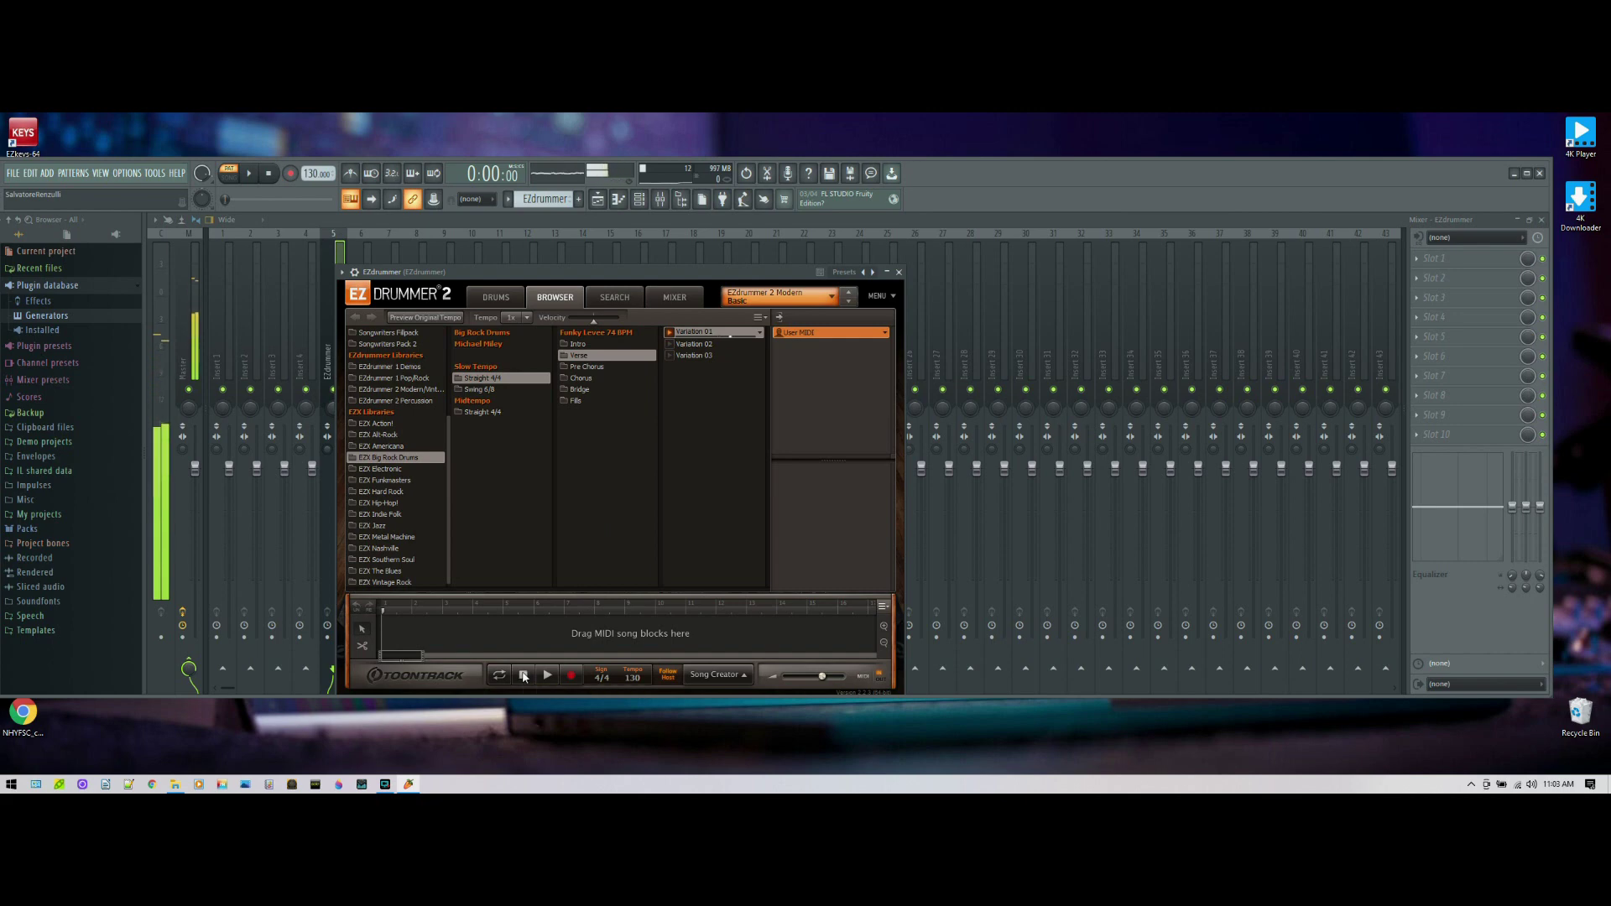
click(523, 676)
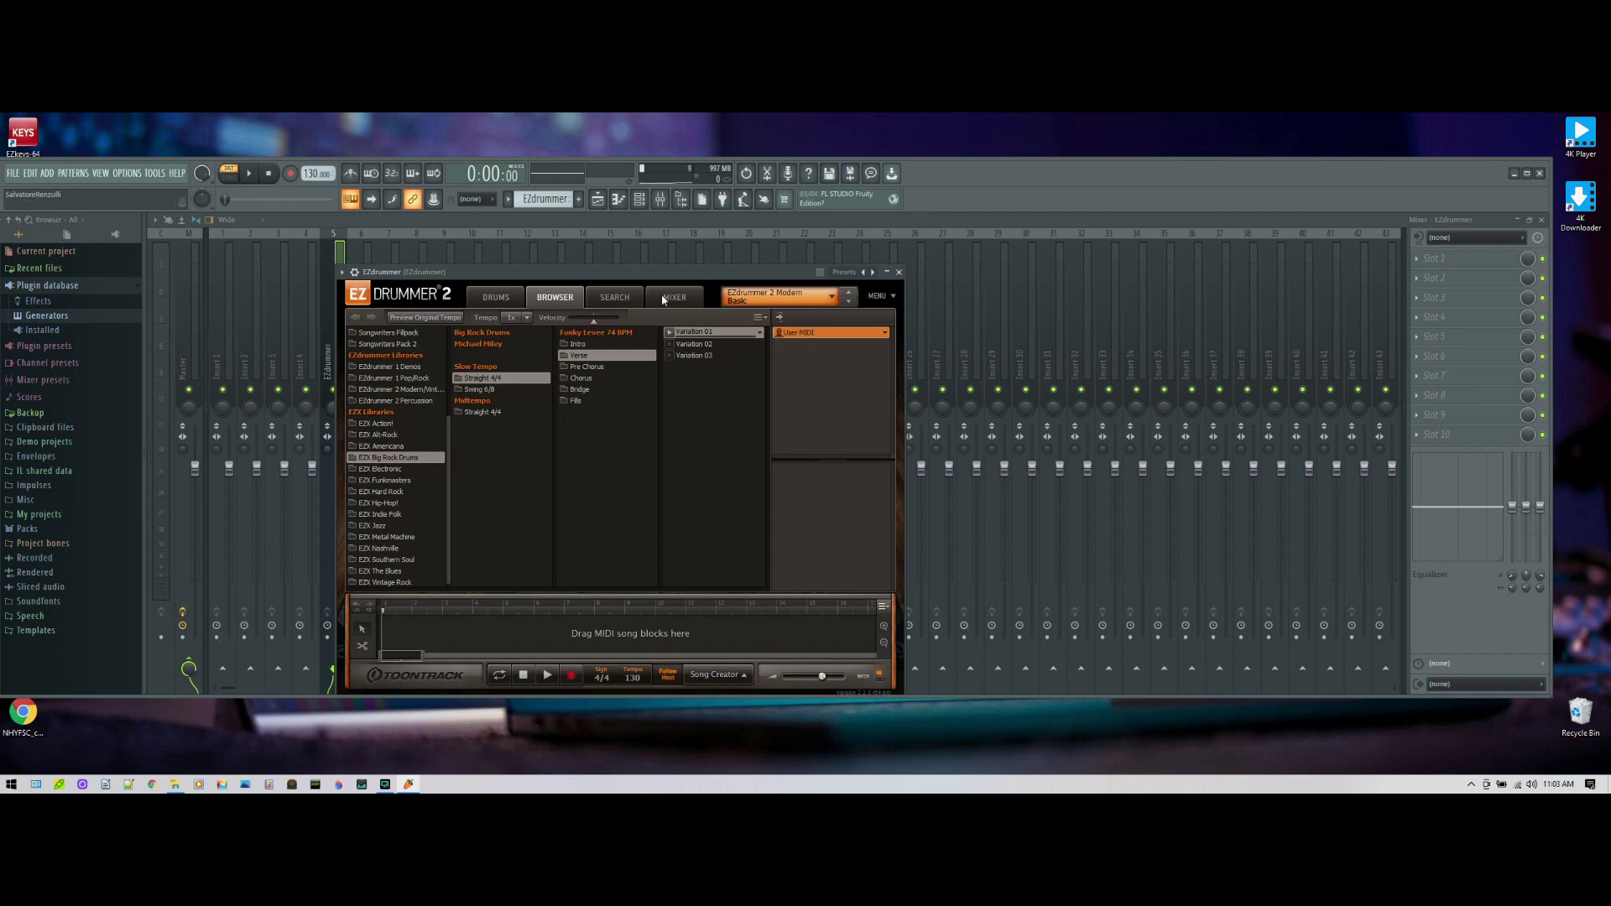
Move EZdrummer further right and replay the Verse Variation 01 groove, then stop it
drag(703, 273, 876, 278)
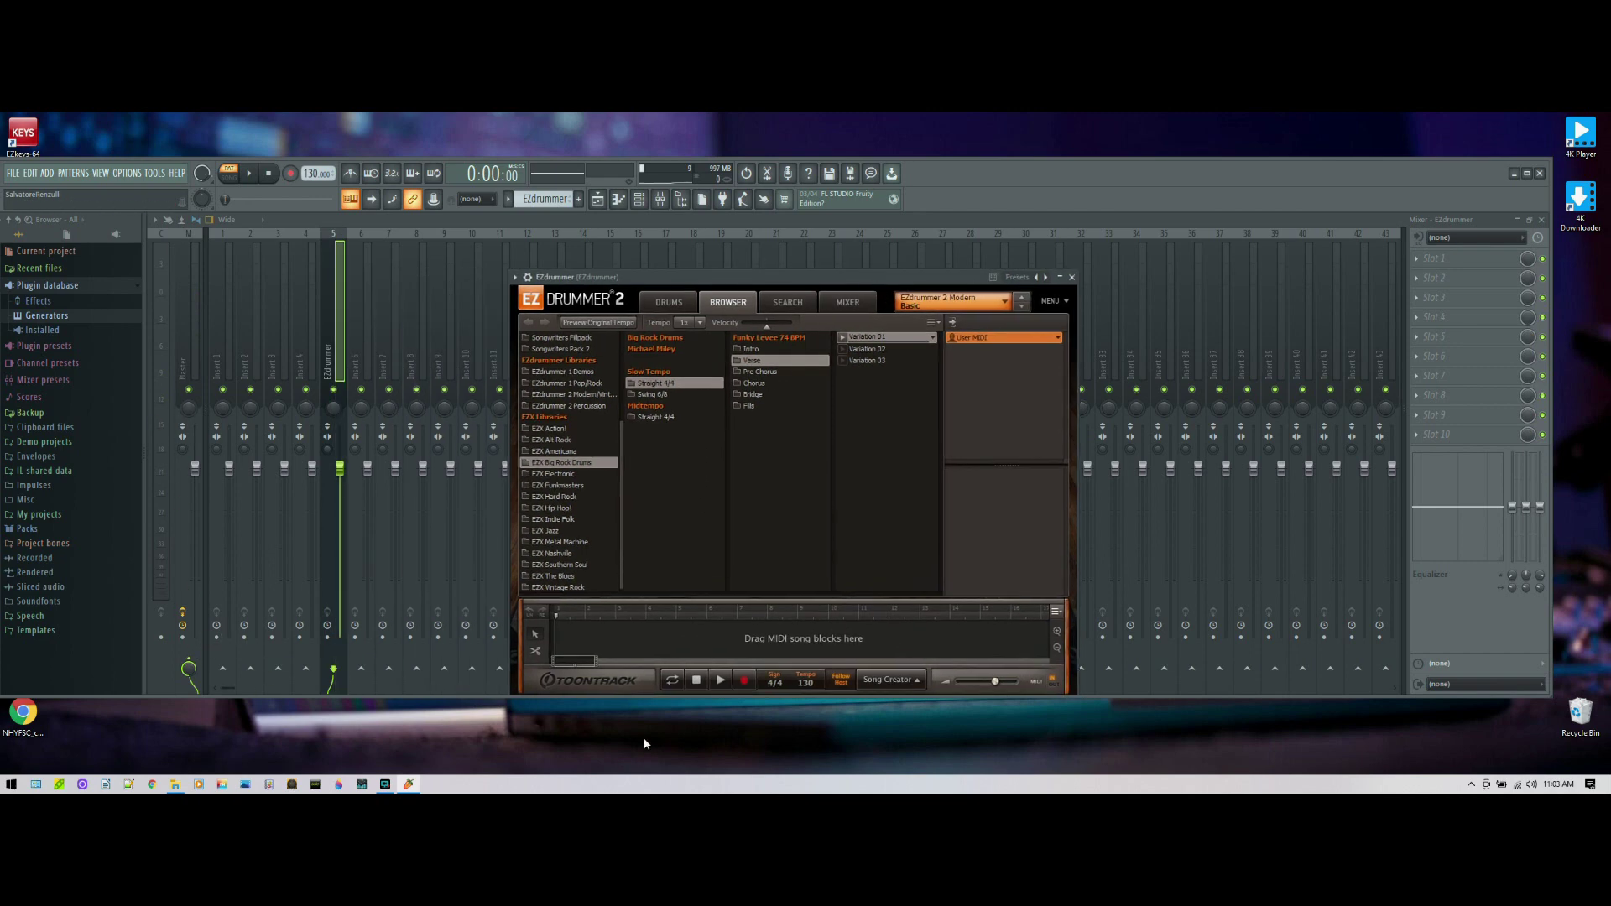
click(720, 682)
click(697, 680)
click(842, 338)
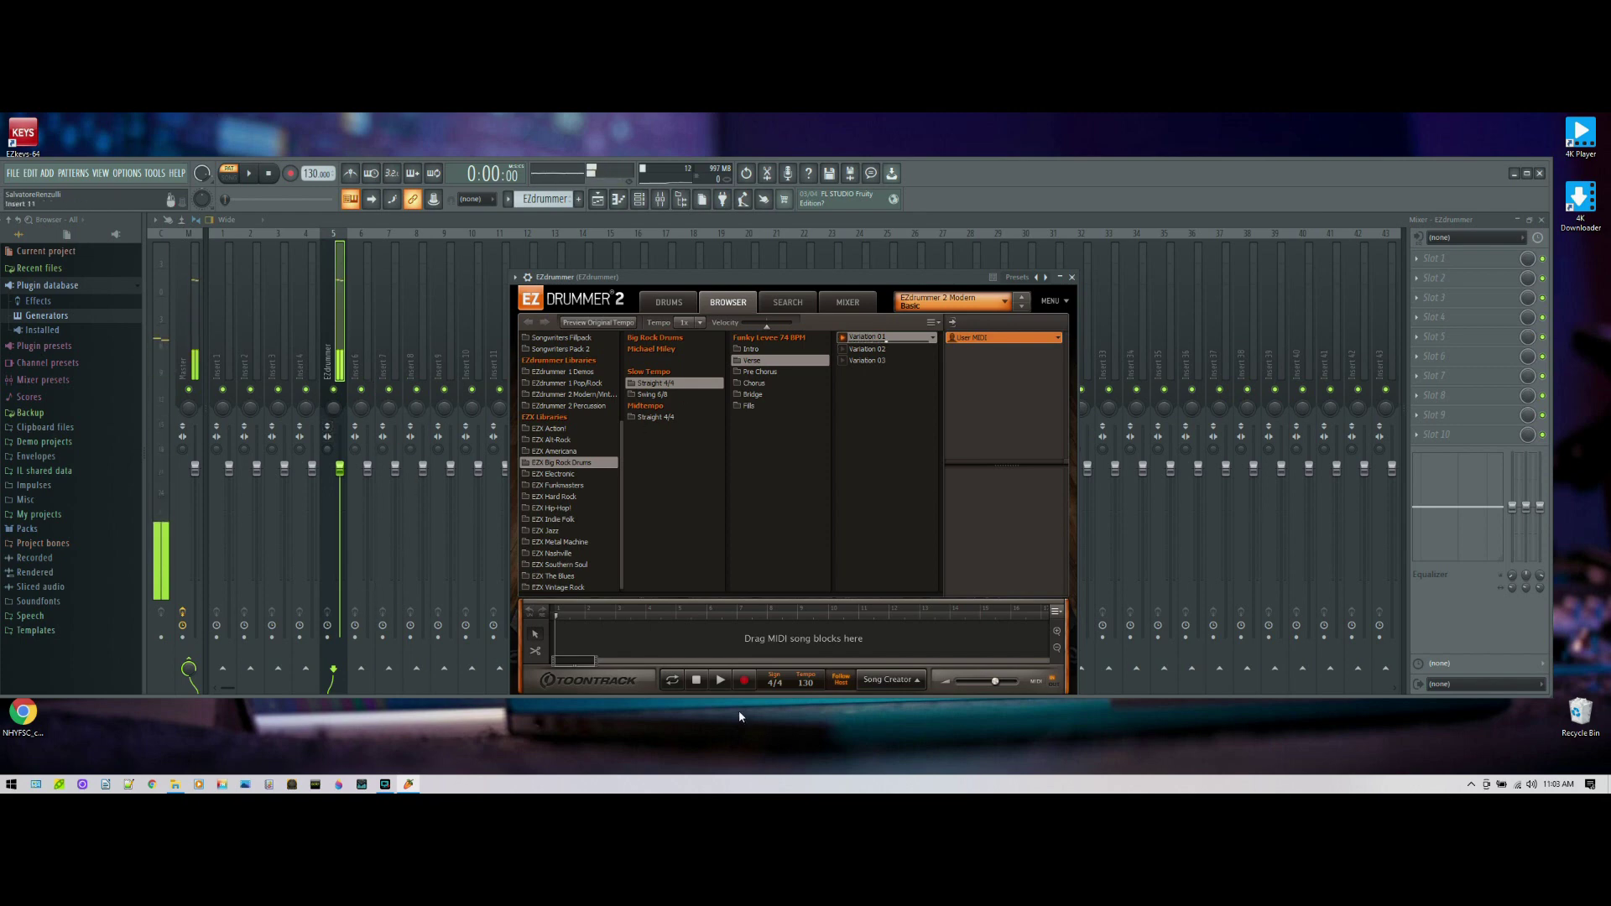
click(695, 682)
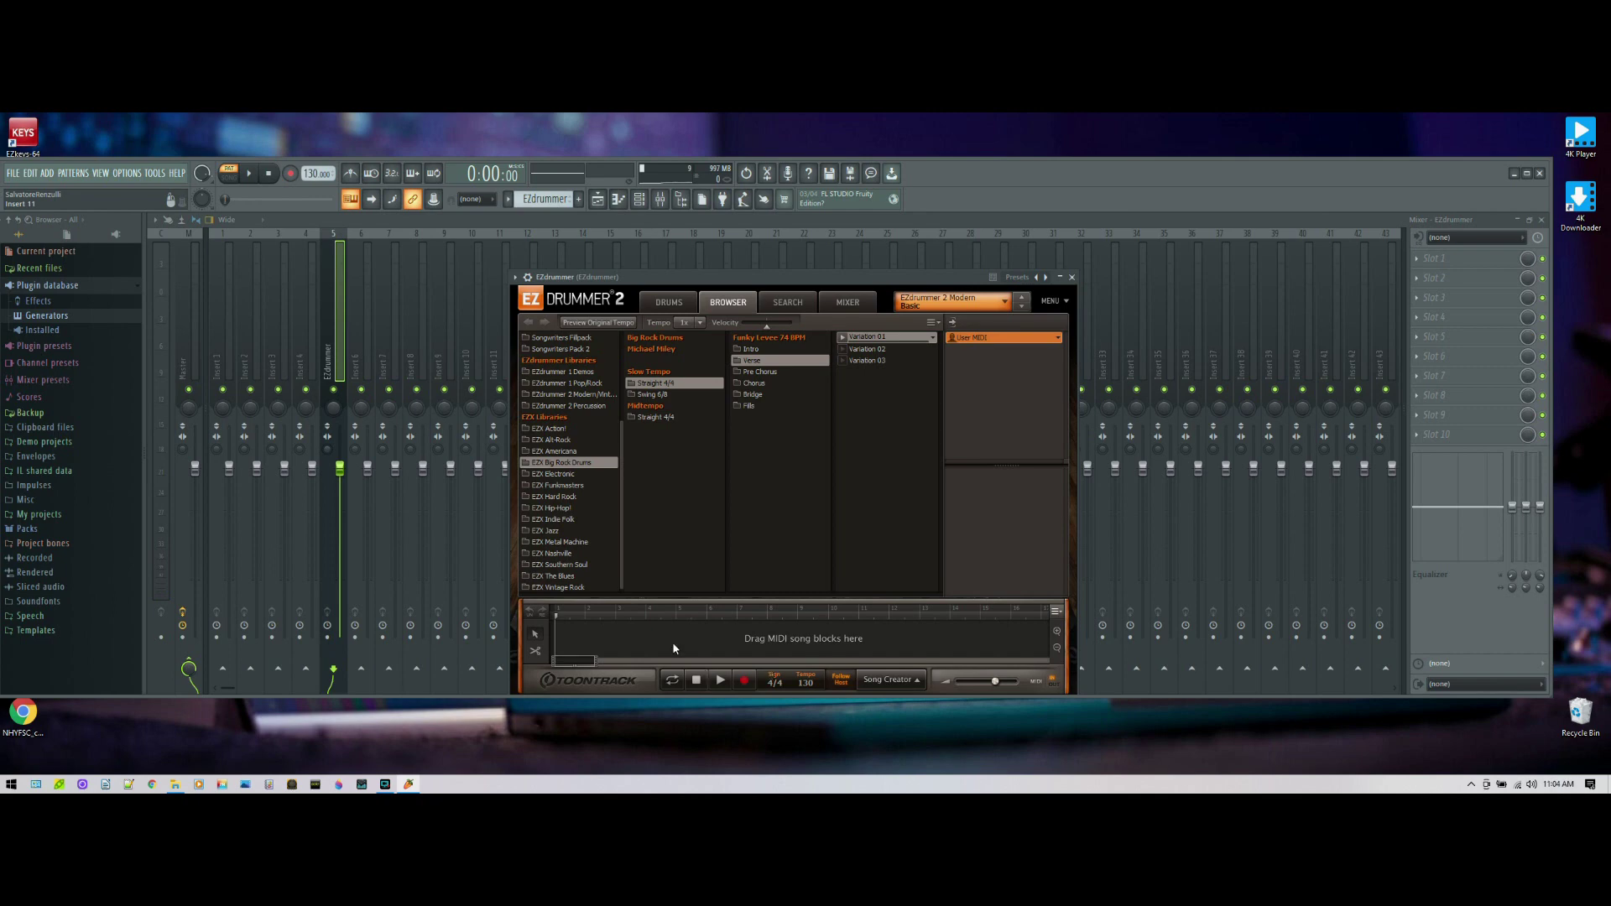
click(528, 277)
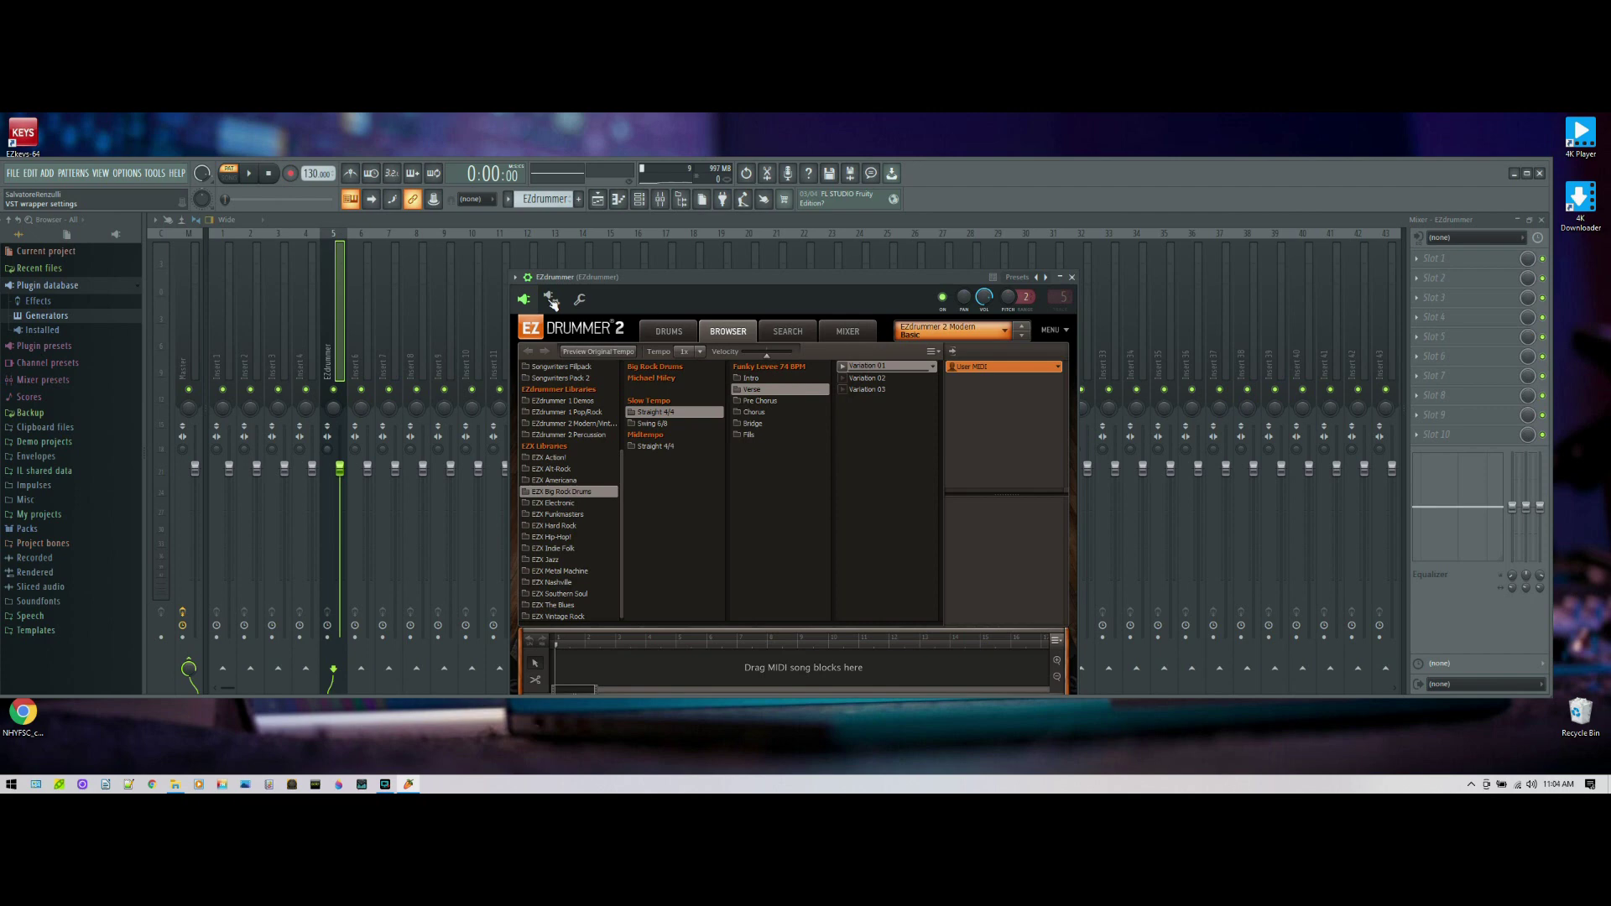
Use Auto map outputs on the wrapper's Processing page, then return to the EZdrummer editor
click(551, 299)
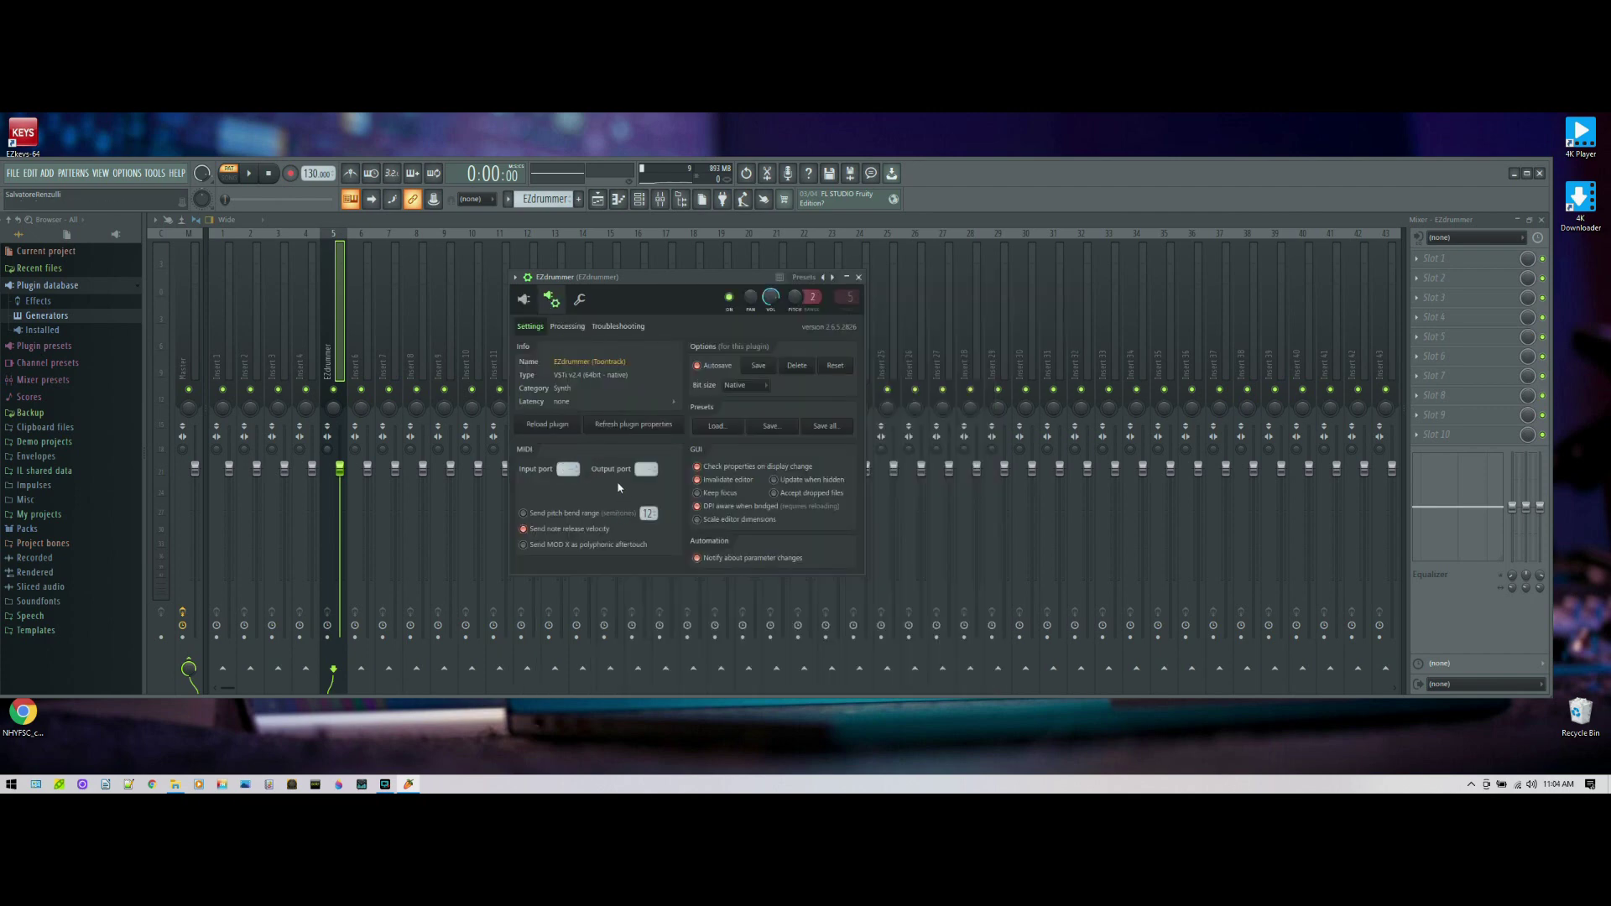
click(564, 329)
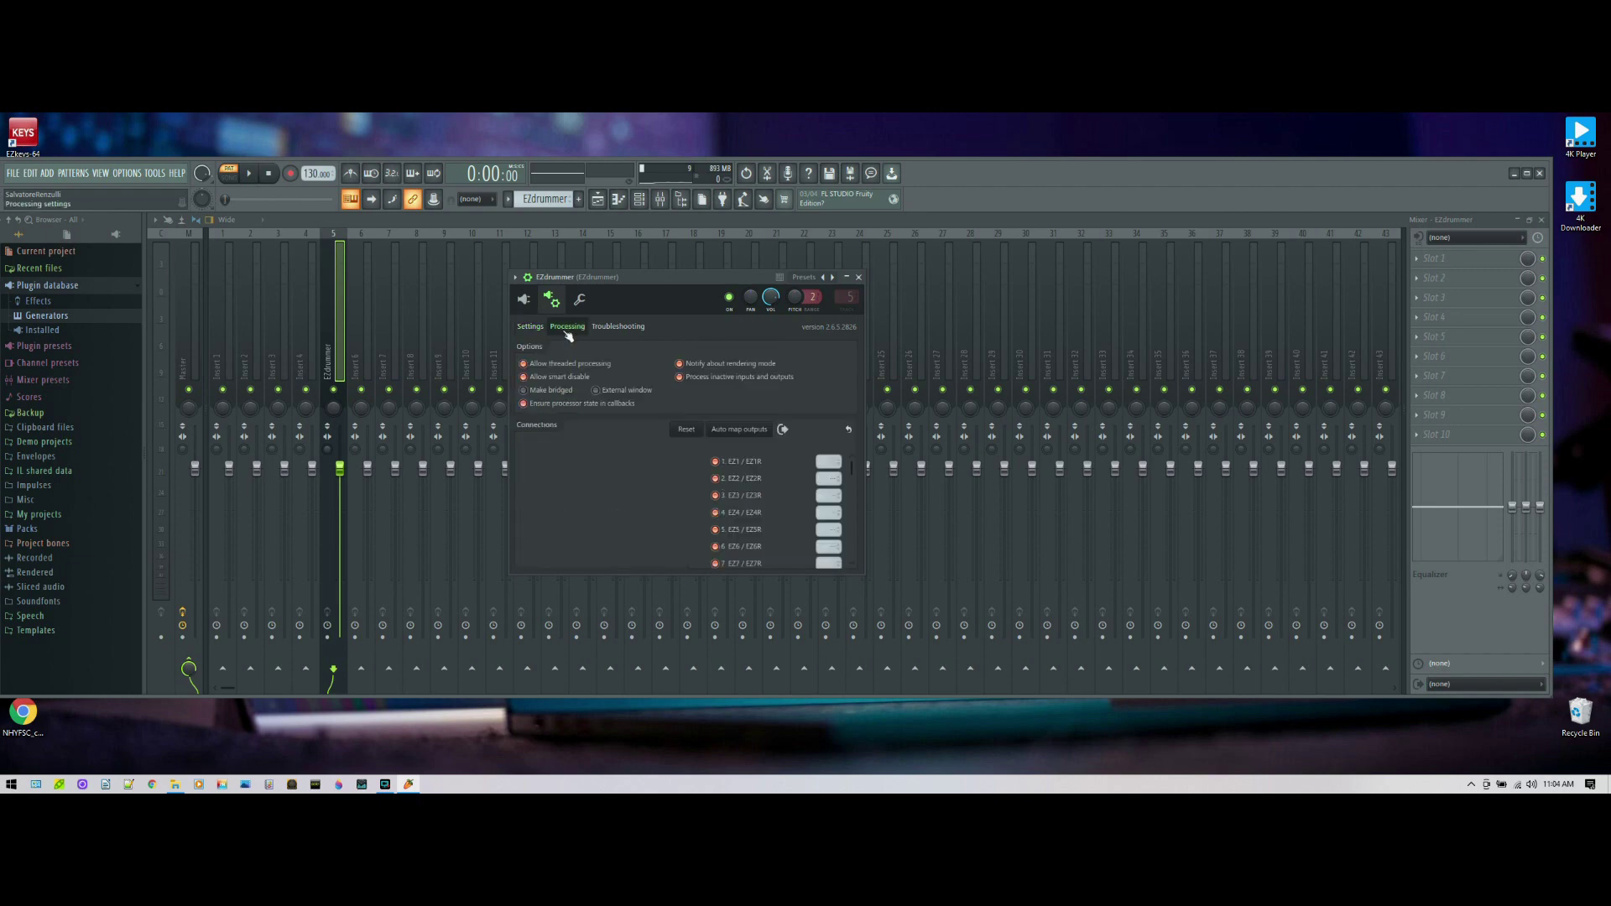
click(735, 430)
click(525, 302)
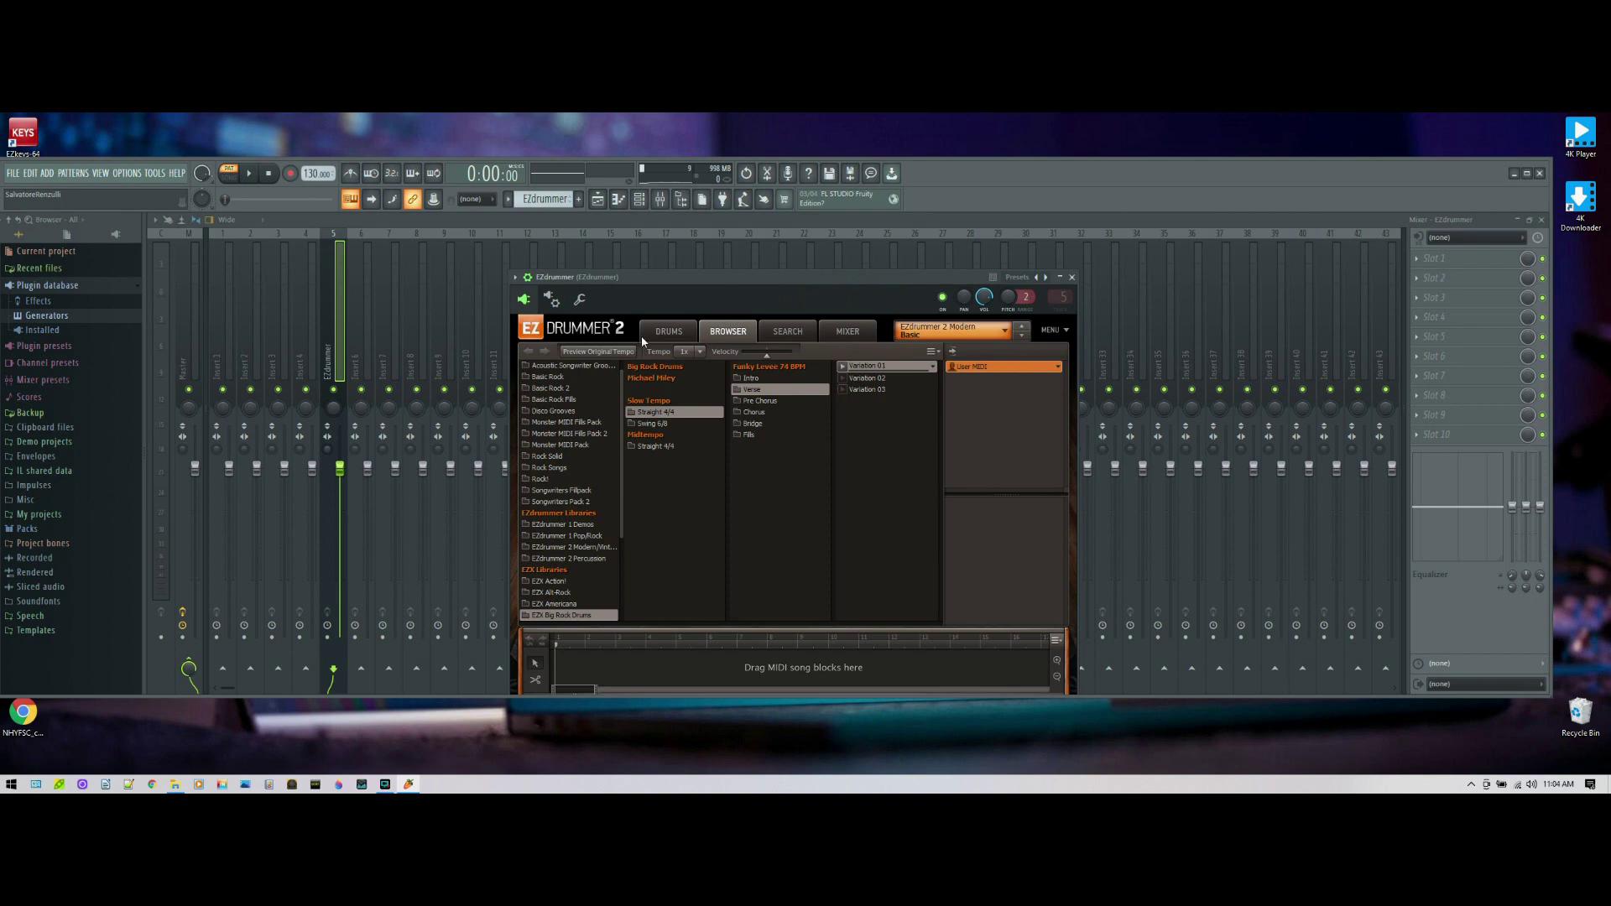
click(843, 332)
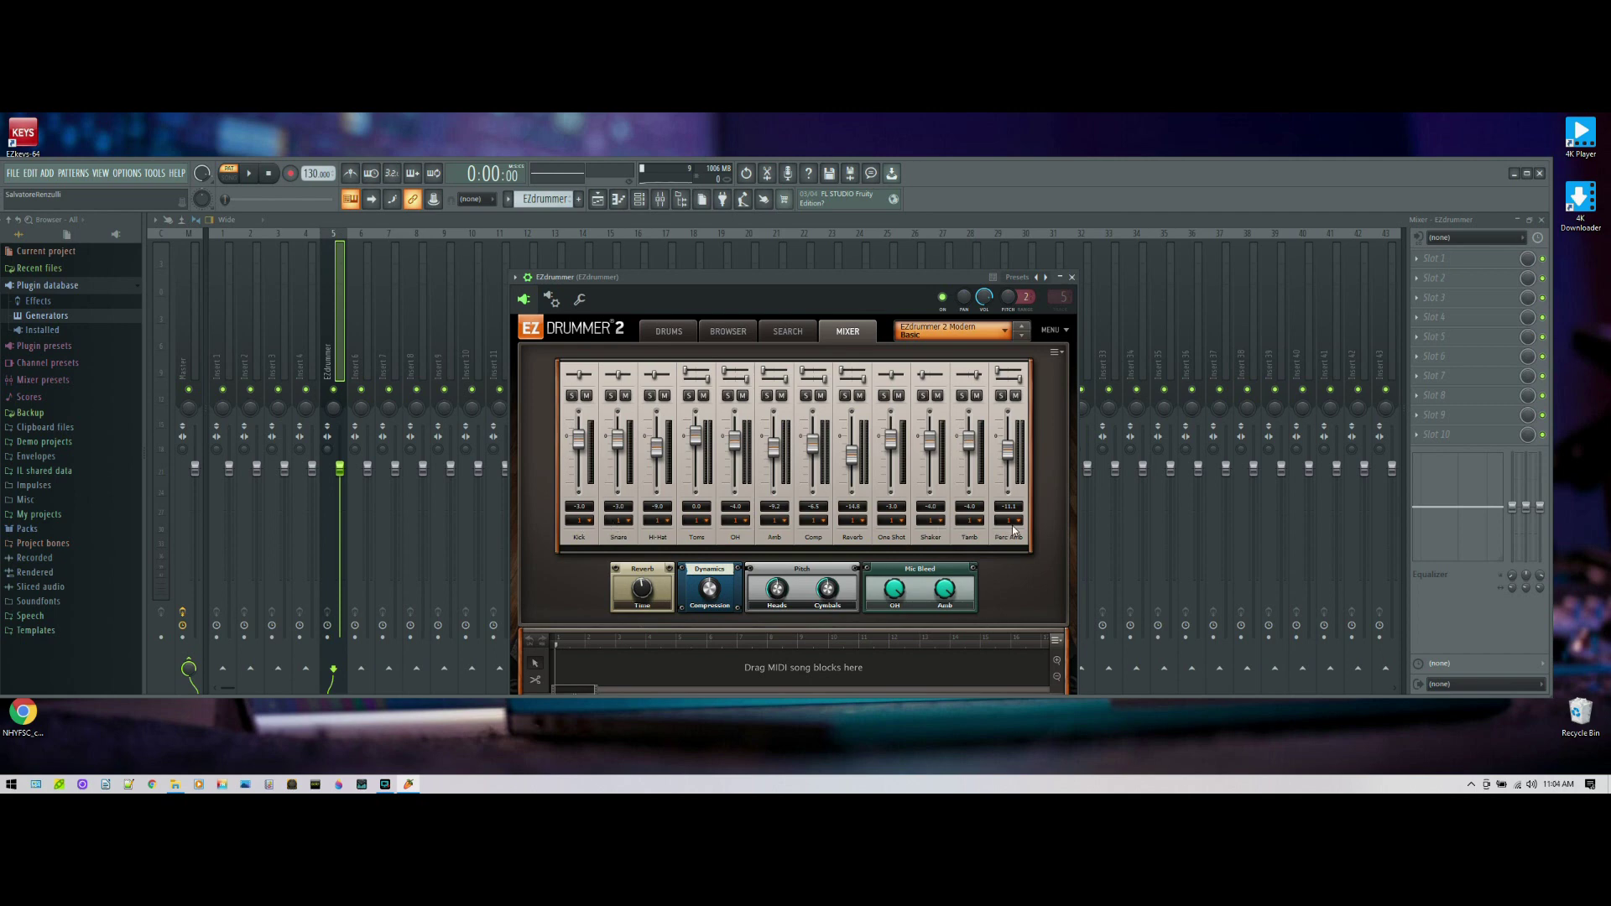
Check the Kick channel's output routing, then show the drum kit beside the mixer inserts
click(581, 521)
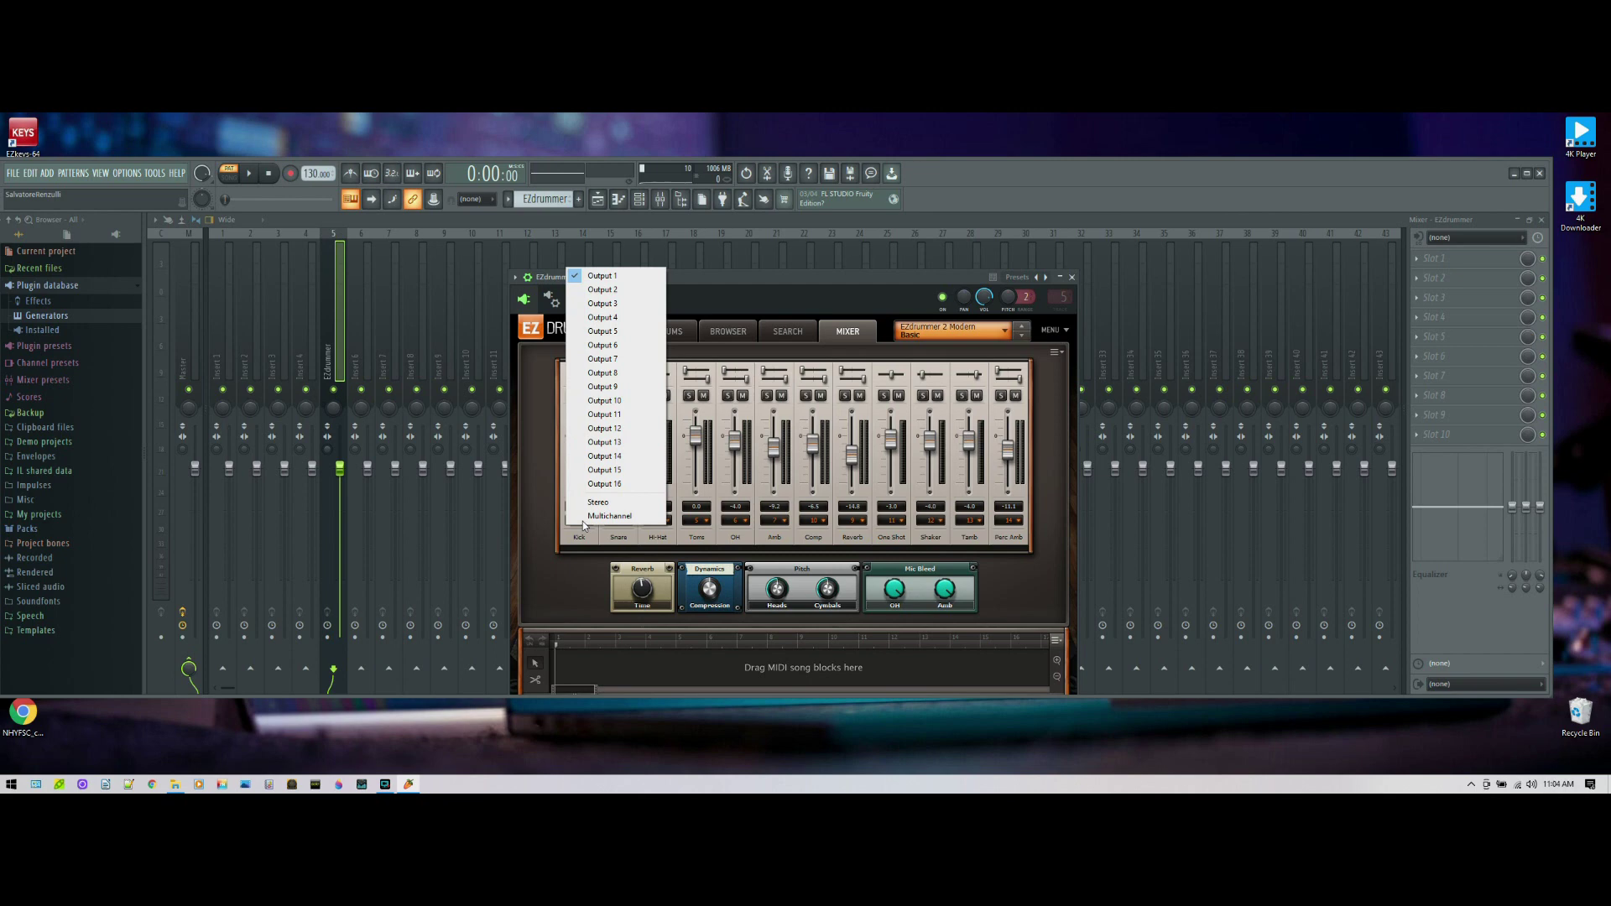
click(586, 517)
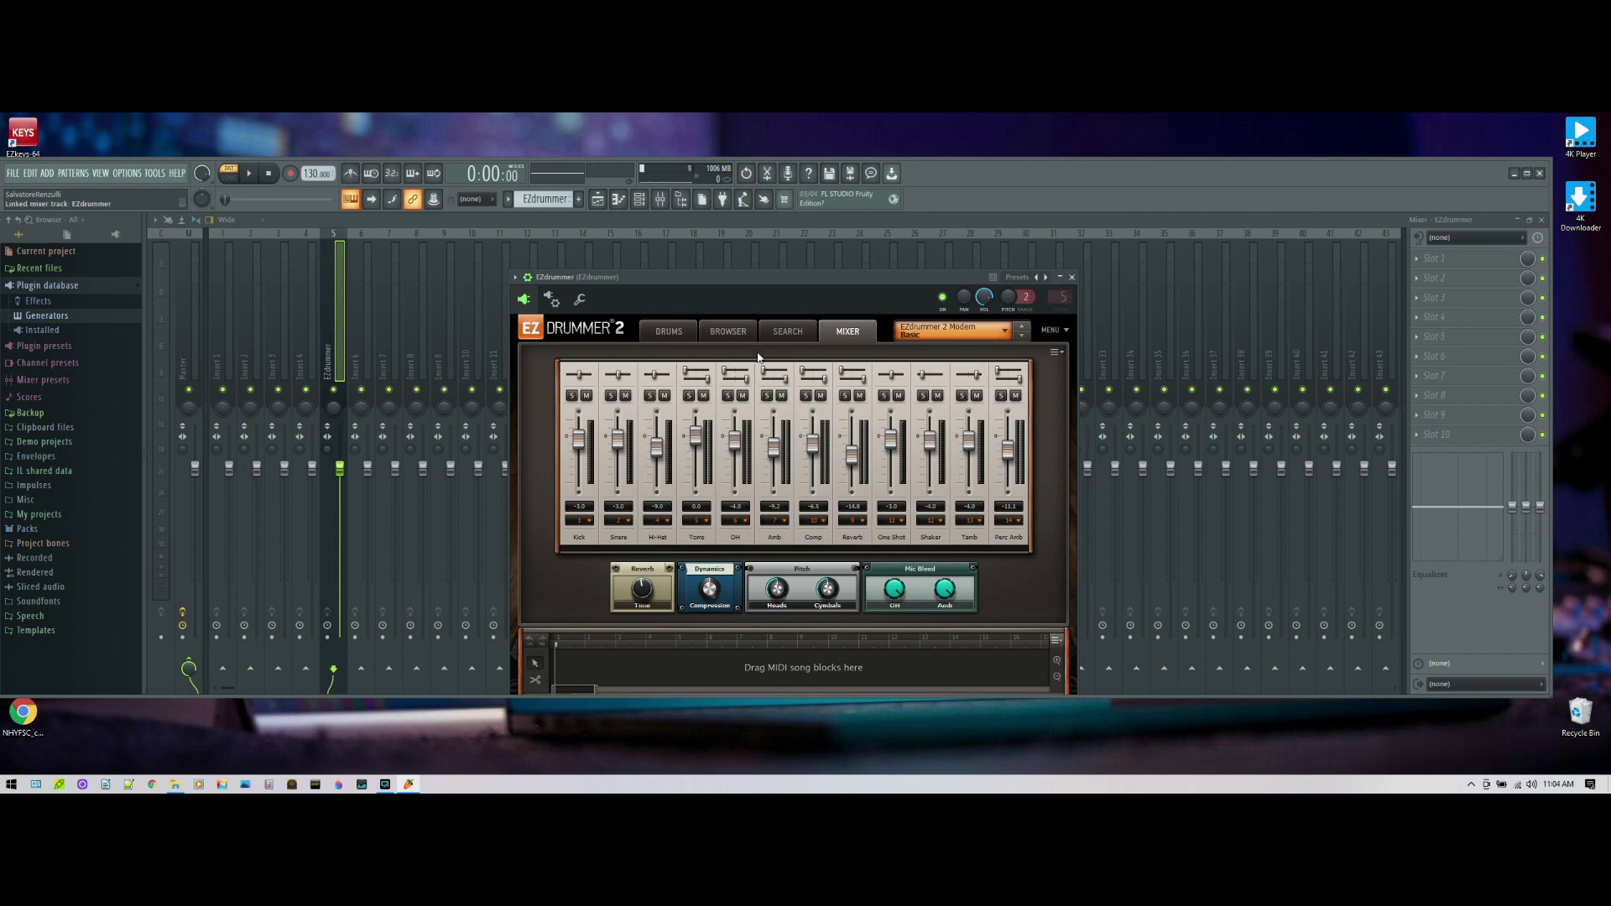
click(683, 333)
drag(717, 282, 1078, 275)
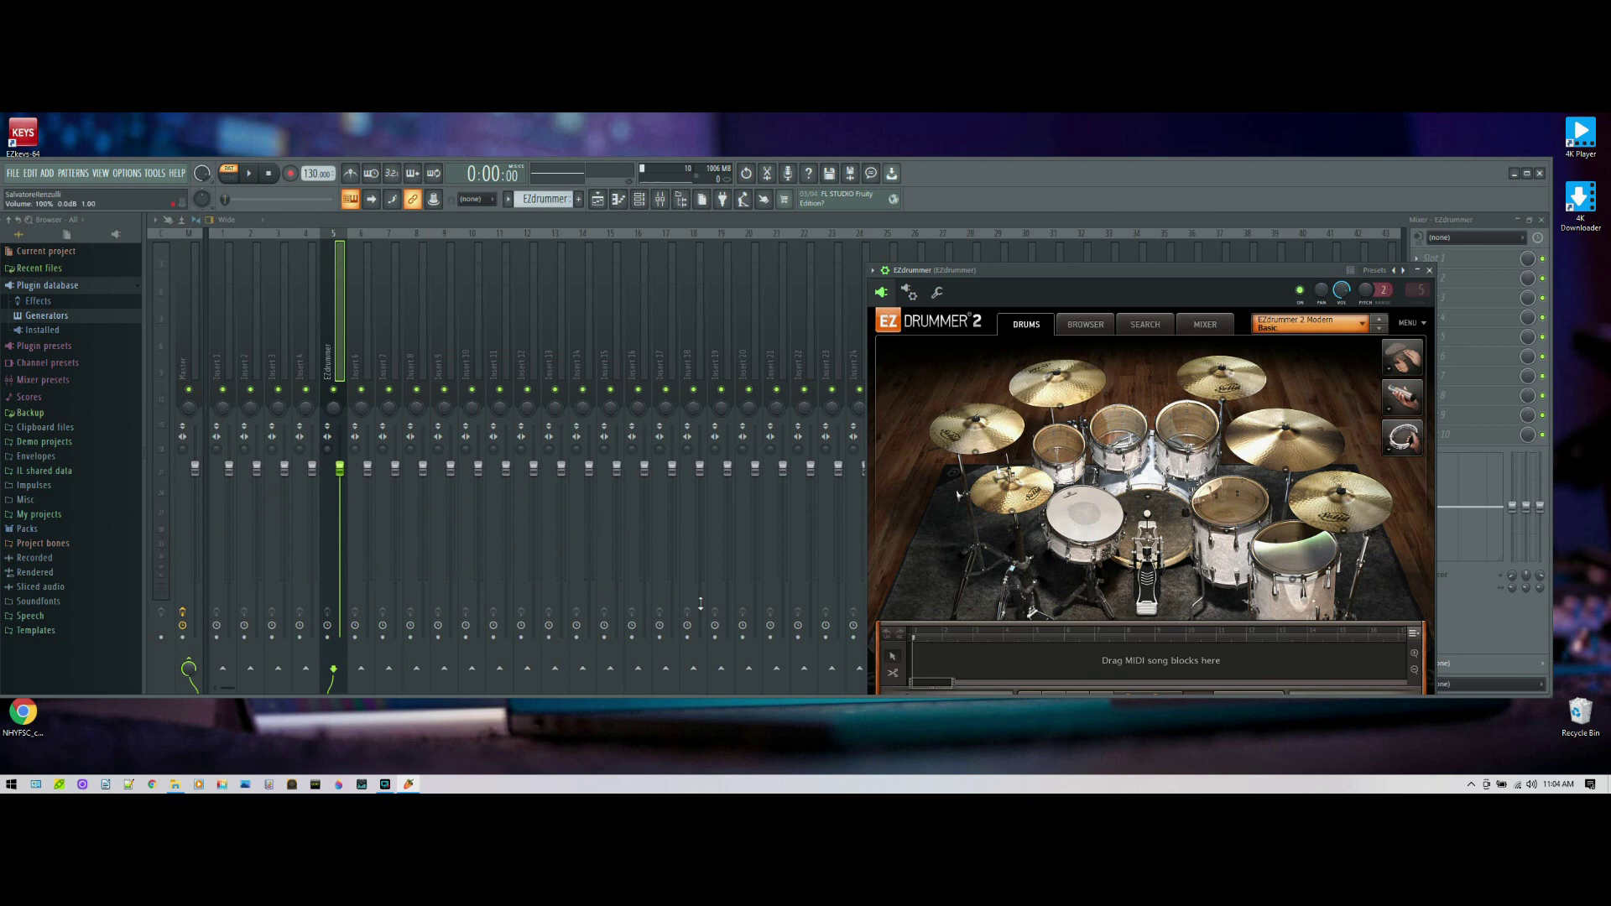
Play the Verse Variation 01 groove from EZdrummer's browser to light up separate mixer inserts, then stop it
click(1203, 324)
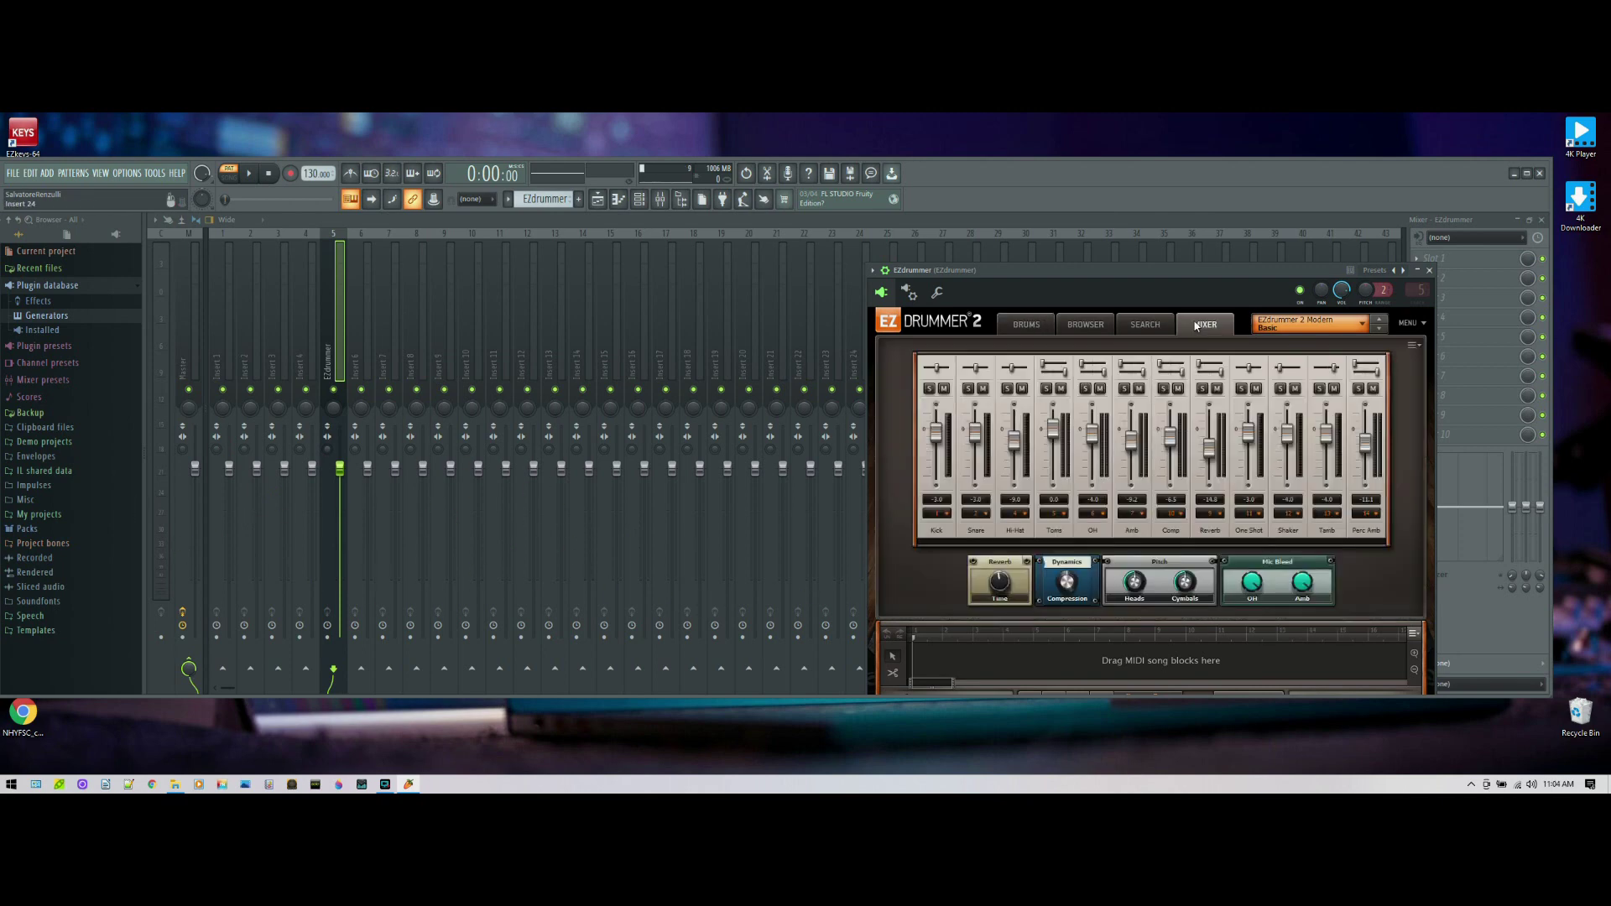
click(1039, 330)
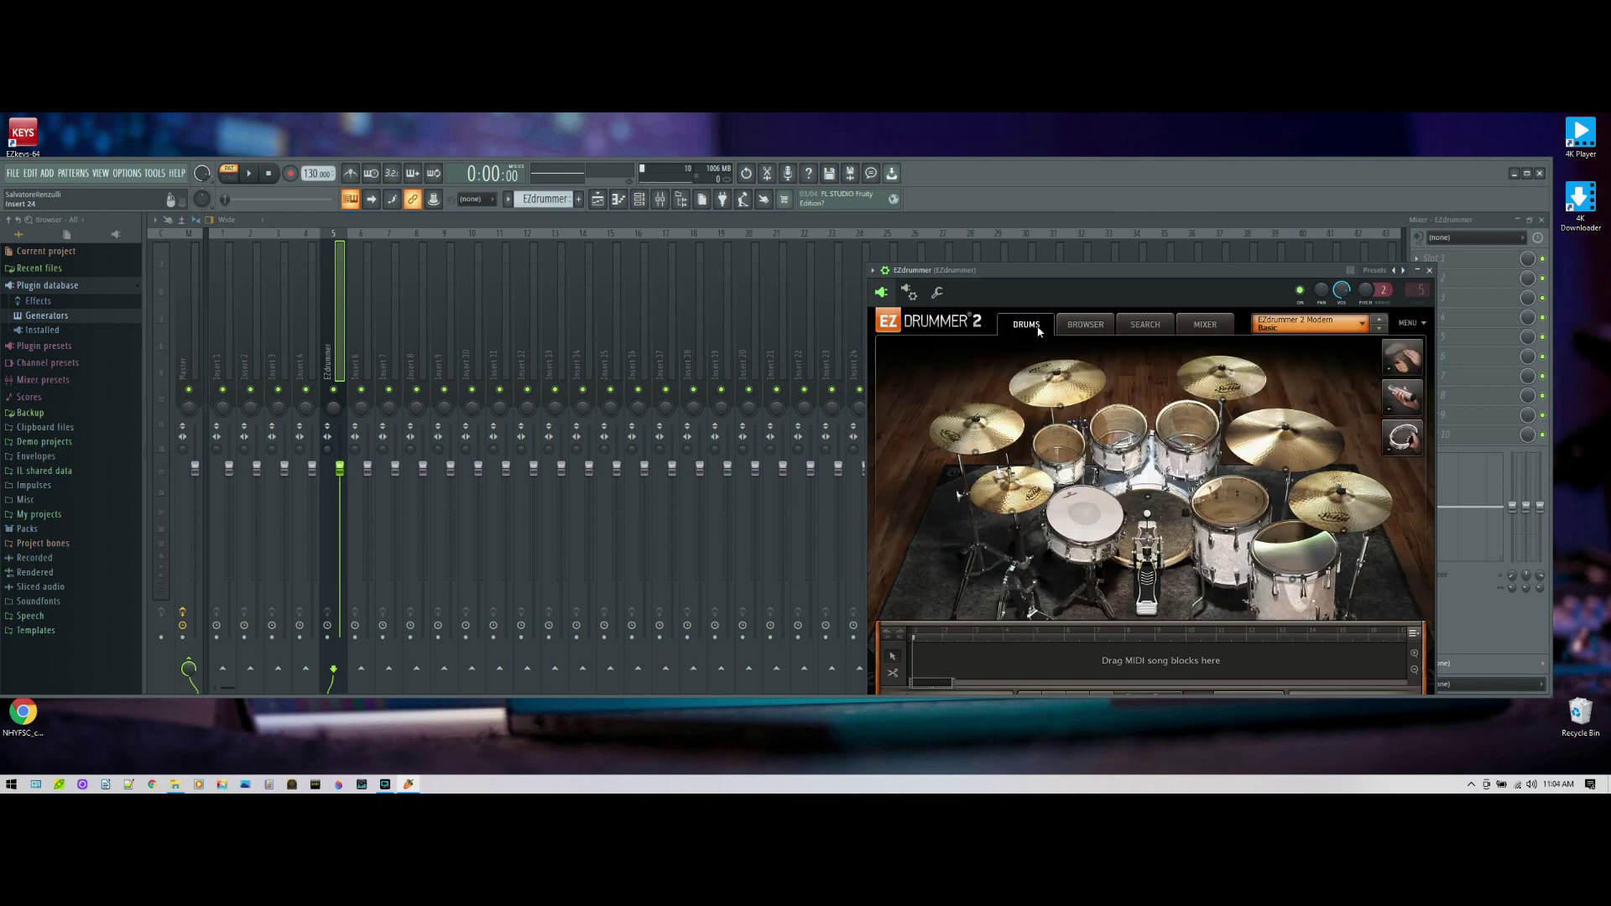
click(1070, 324)
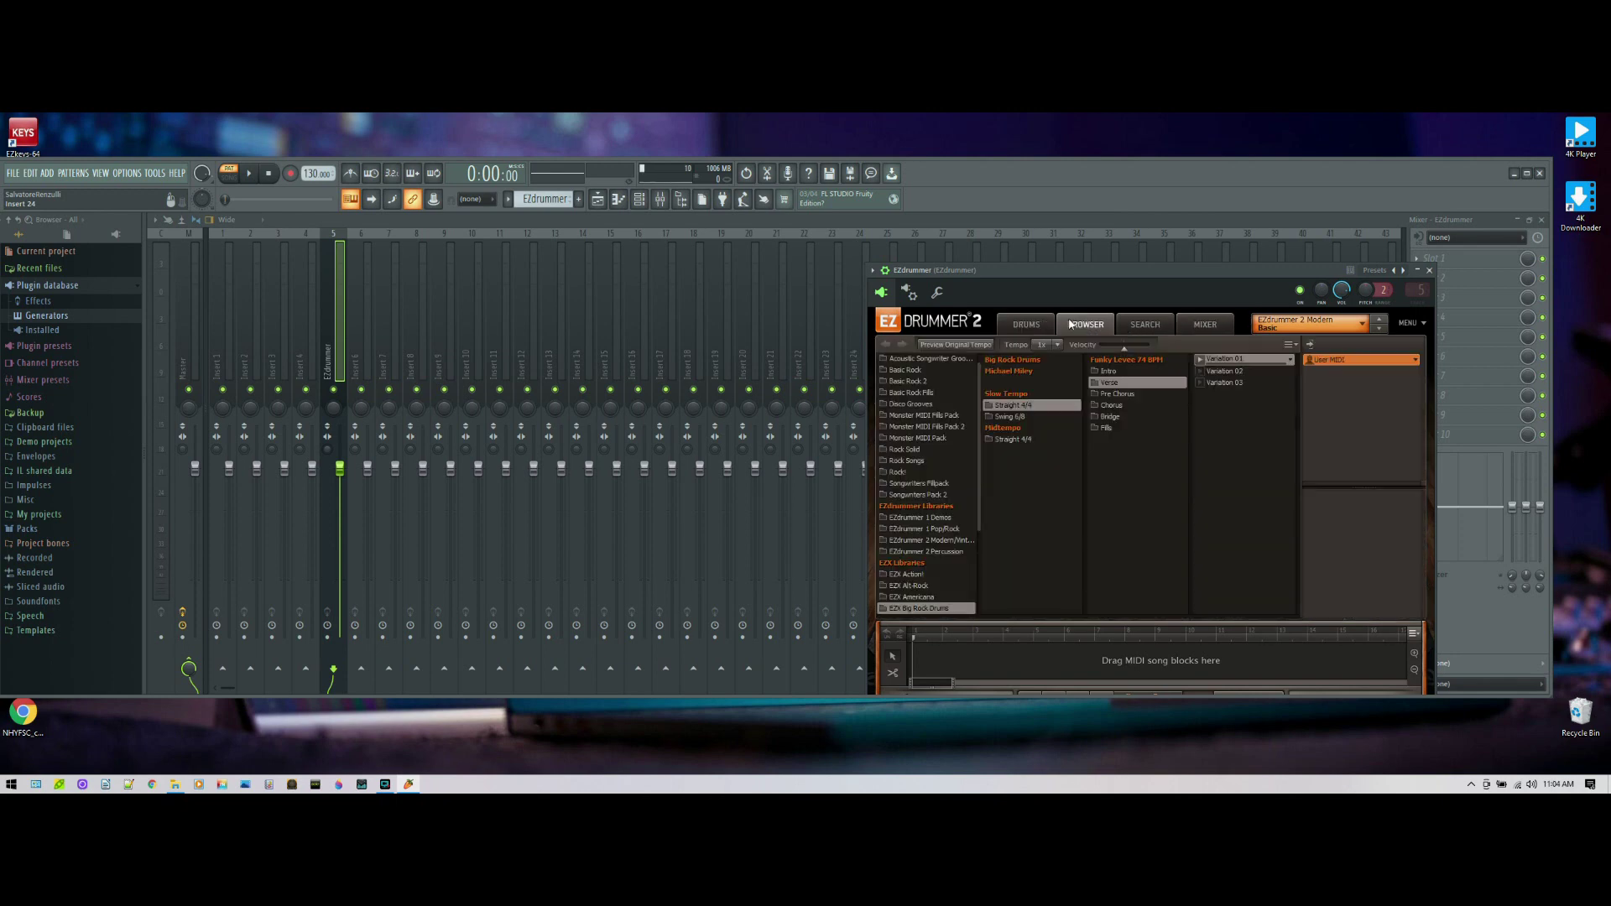
click(1200, 359)
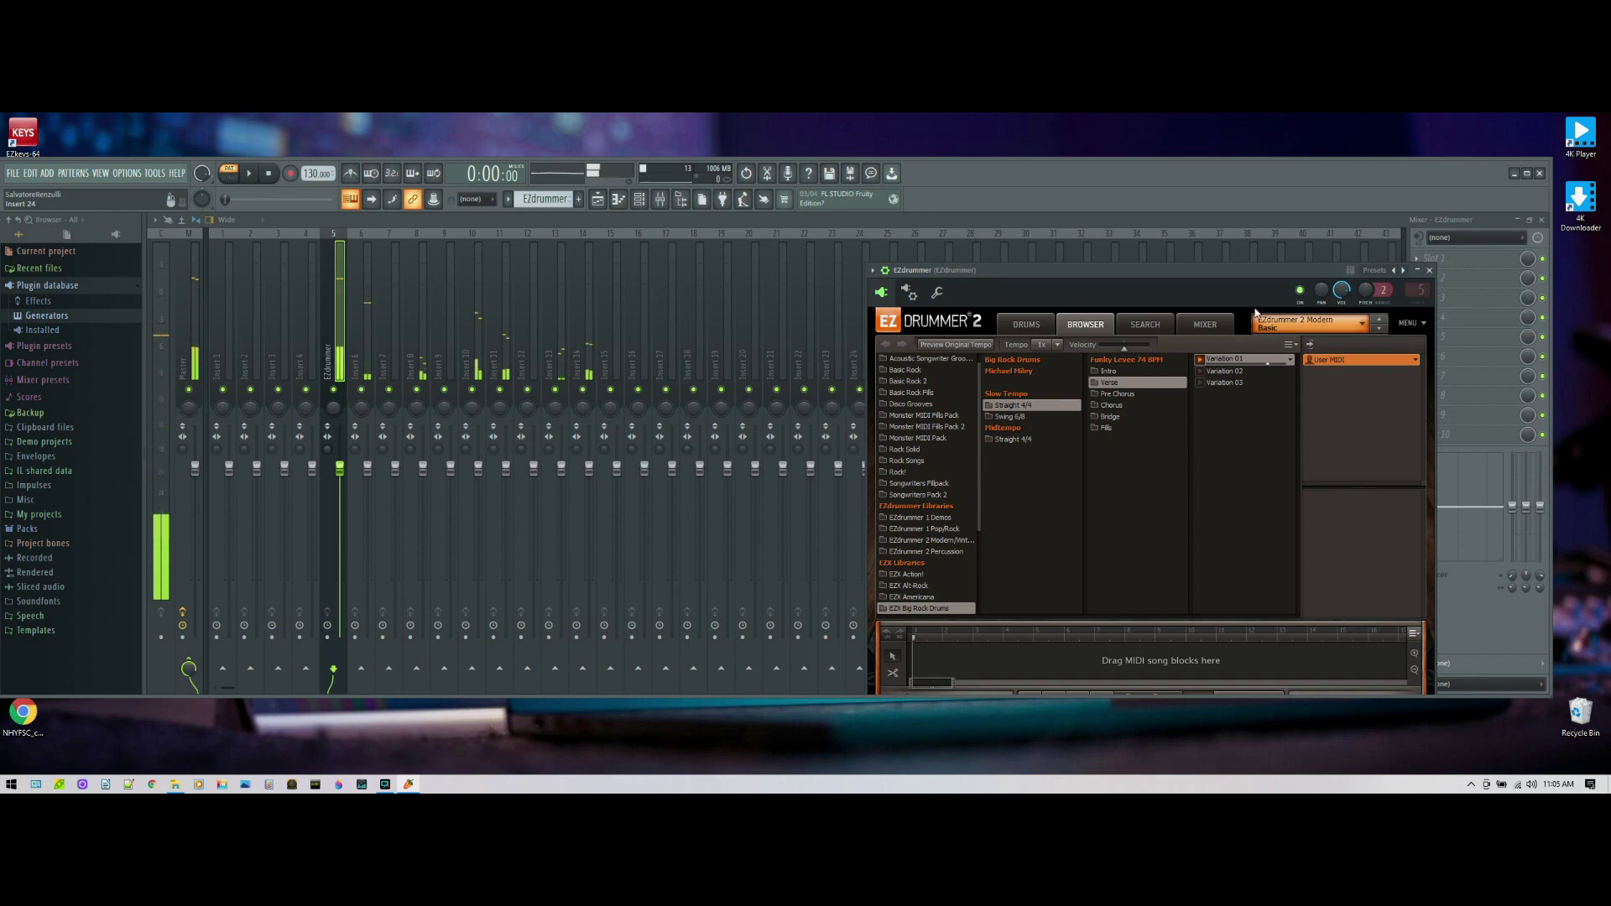
drag(1255, 270, 1228, 237)
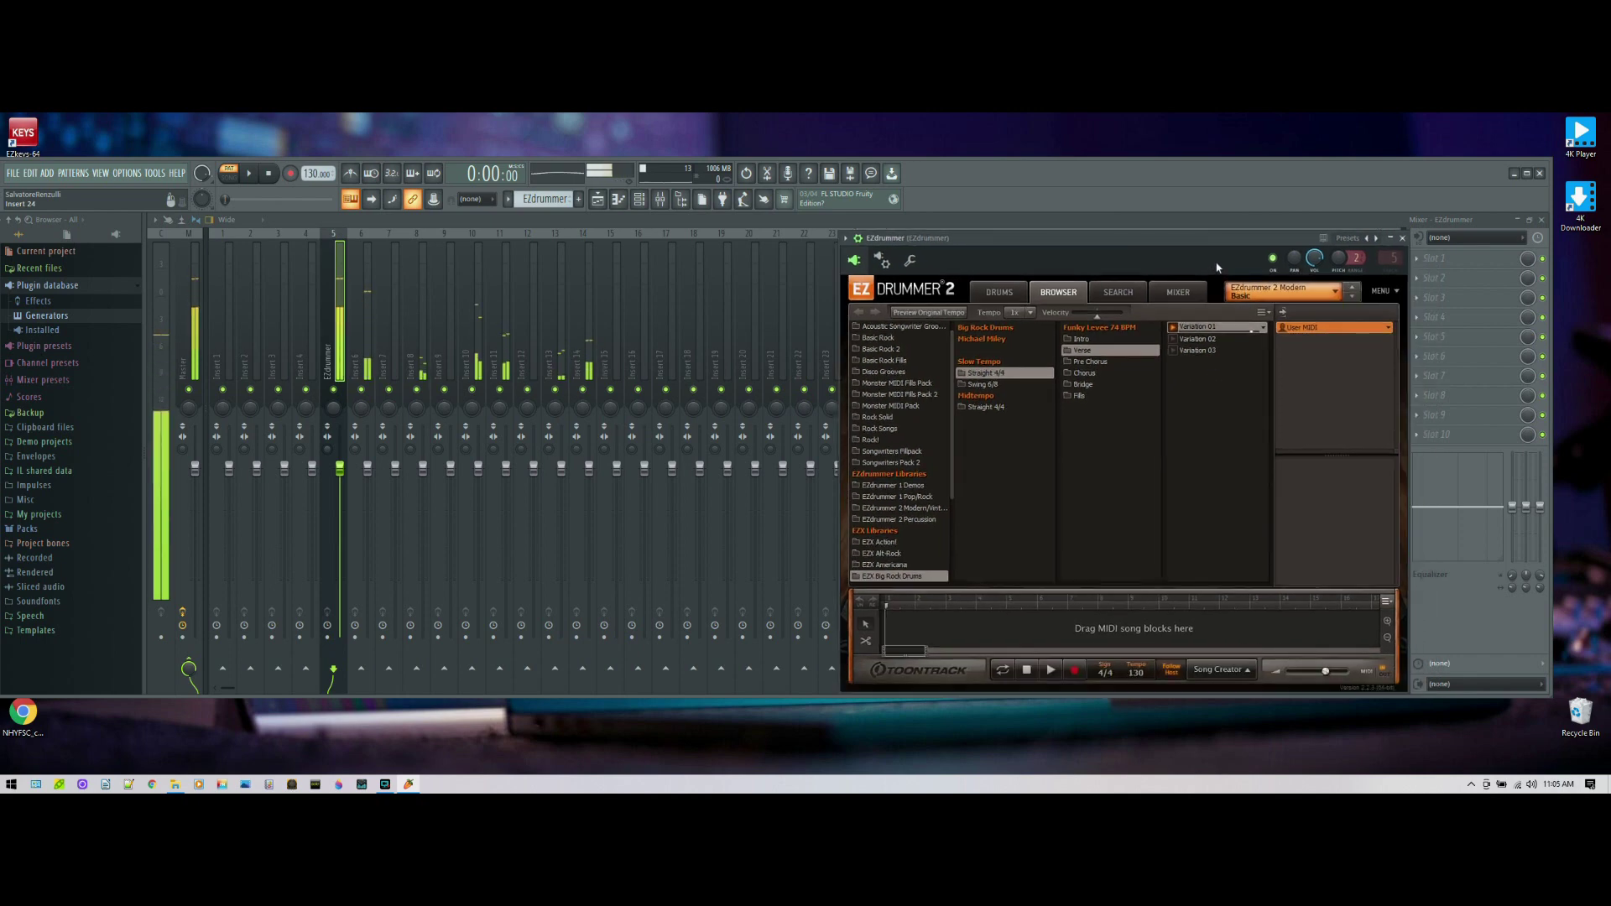
click(1025, 669)
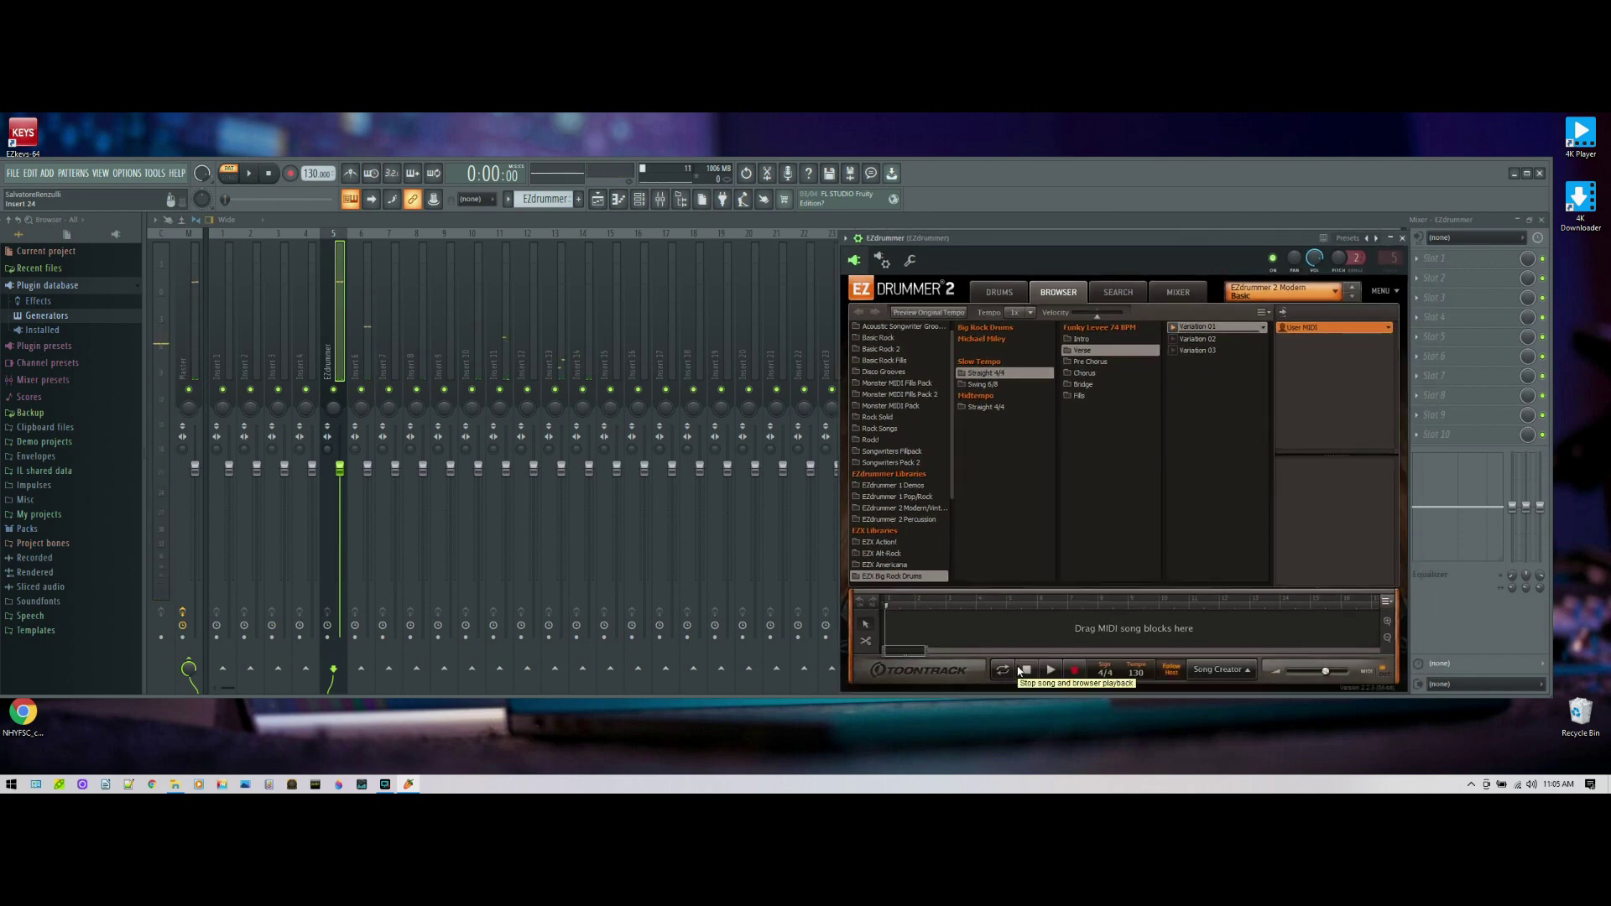